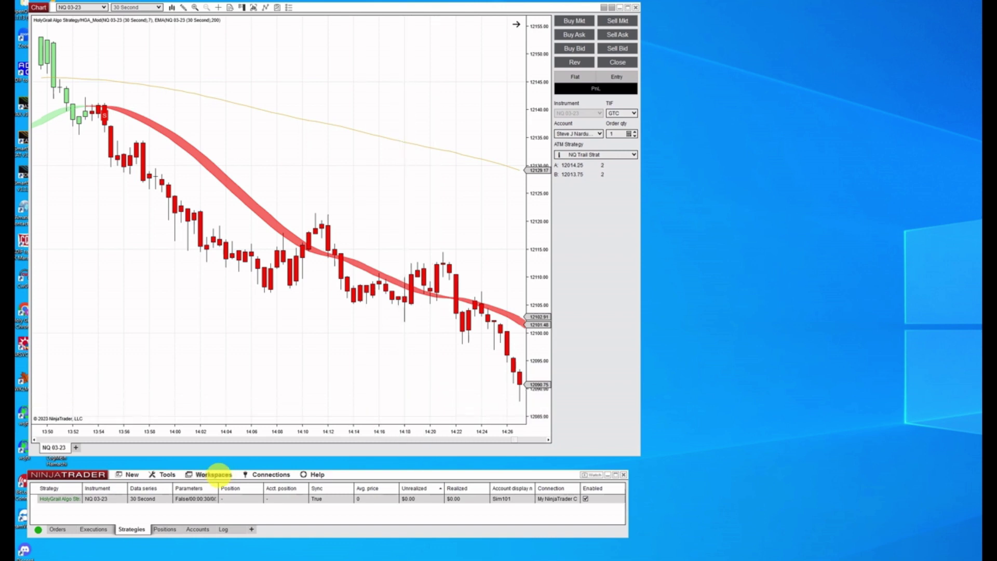
- Check the Connections list, then open the Historical Data window from the Tools menu
click(276, 474)
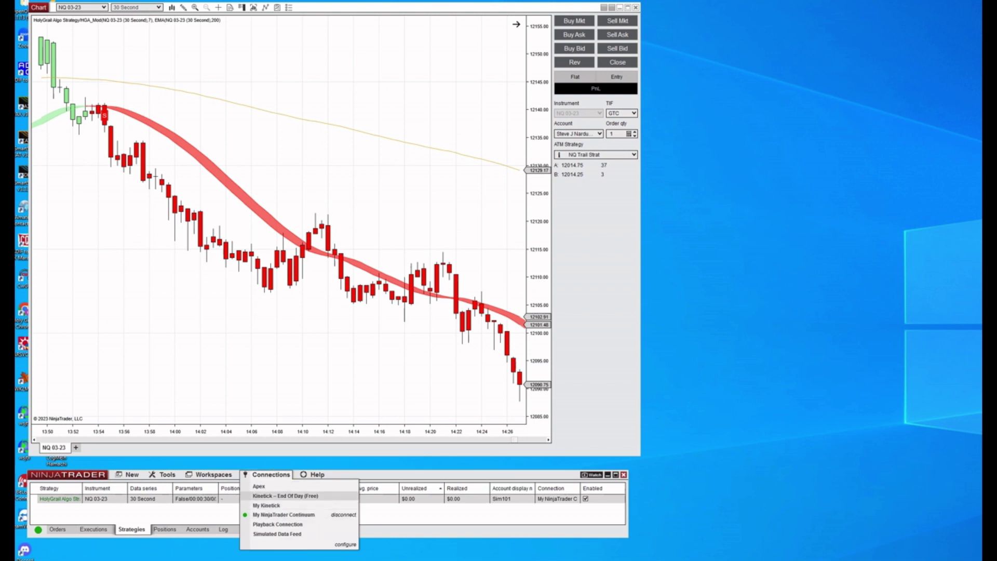
click(380, 475)
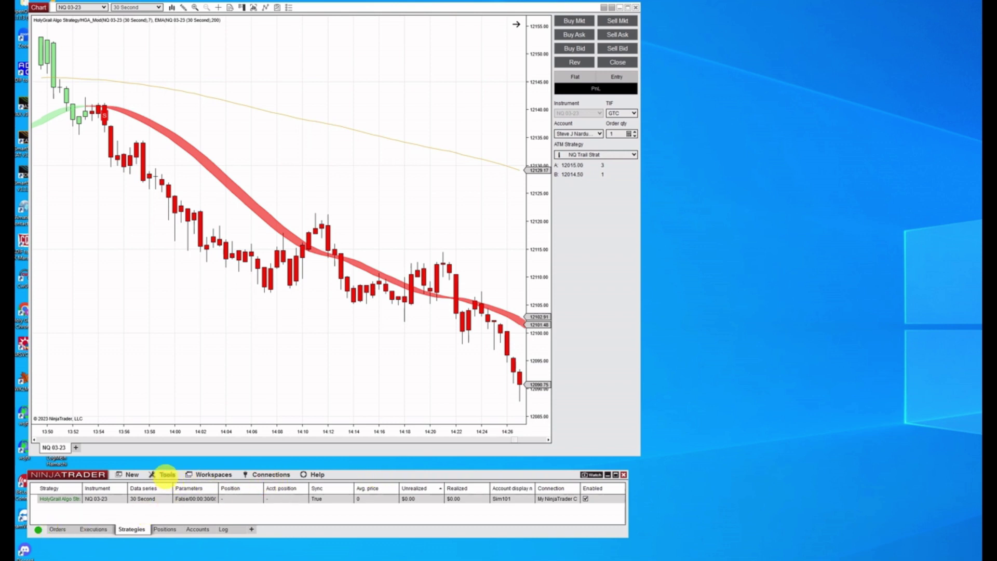
click(166, 474)
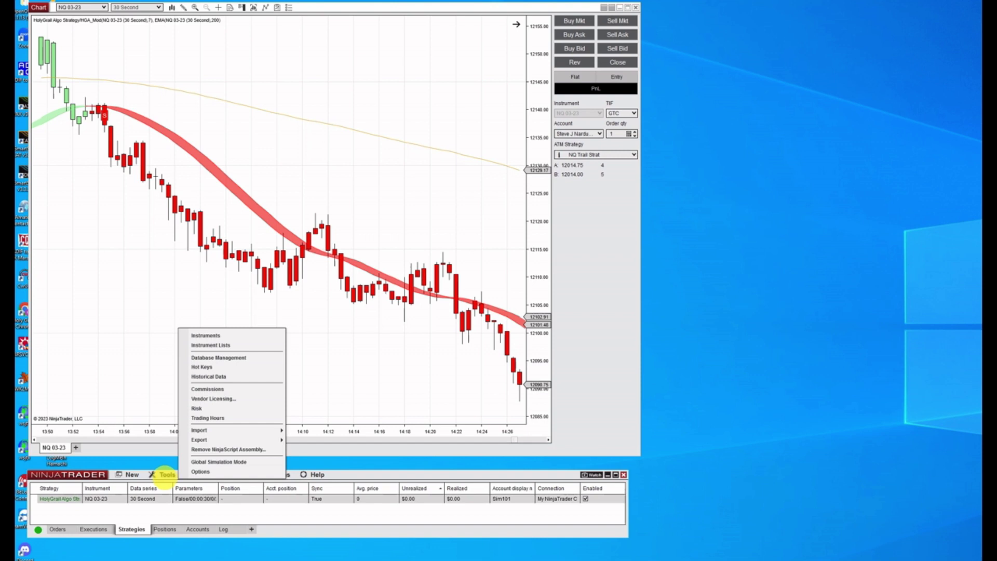
click(215, 377)
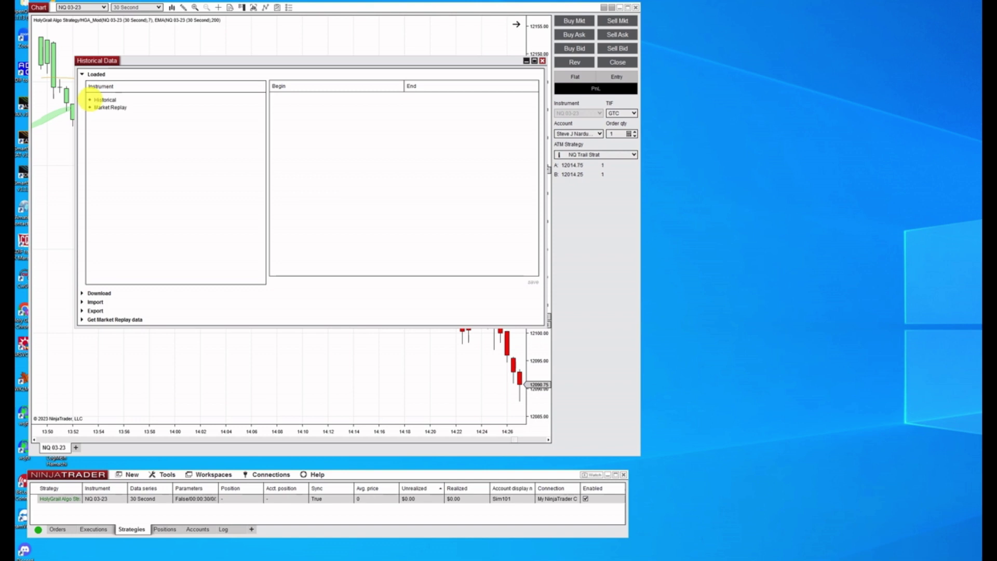
- Browse NQ 03-23 Last minute data for February 2023 and view the 2/27/2023 bars
click(89, 99)
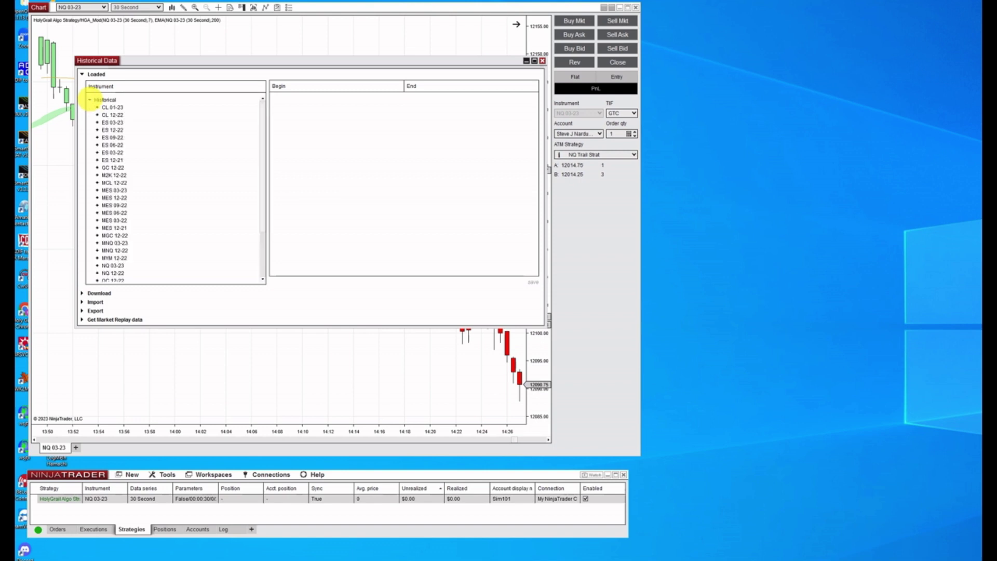
drag(262, 150, 263, 206)
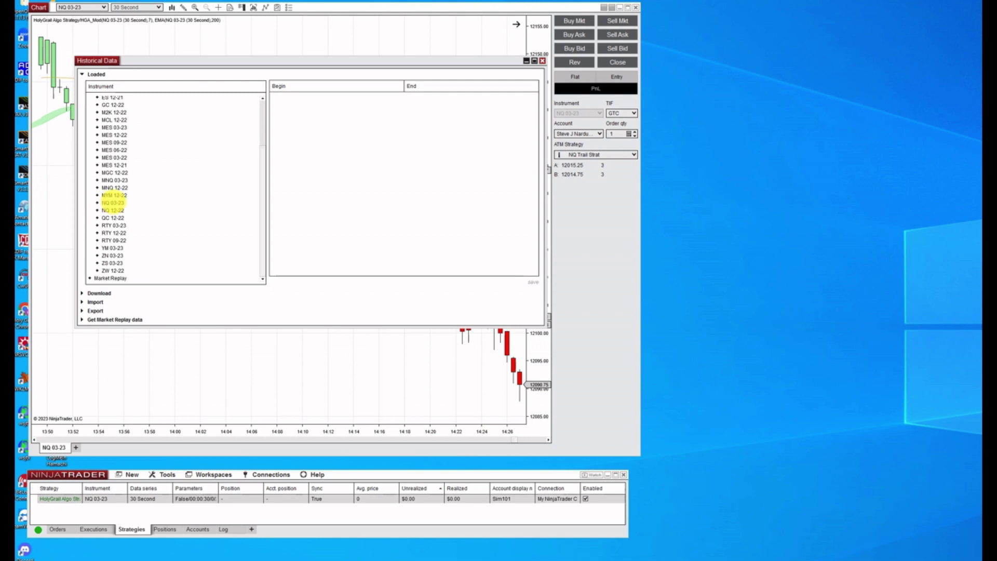
double_click(113, 202)
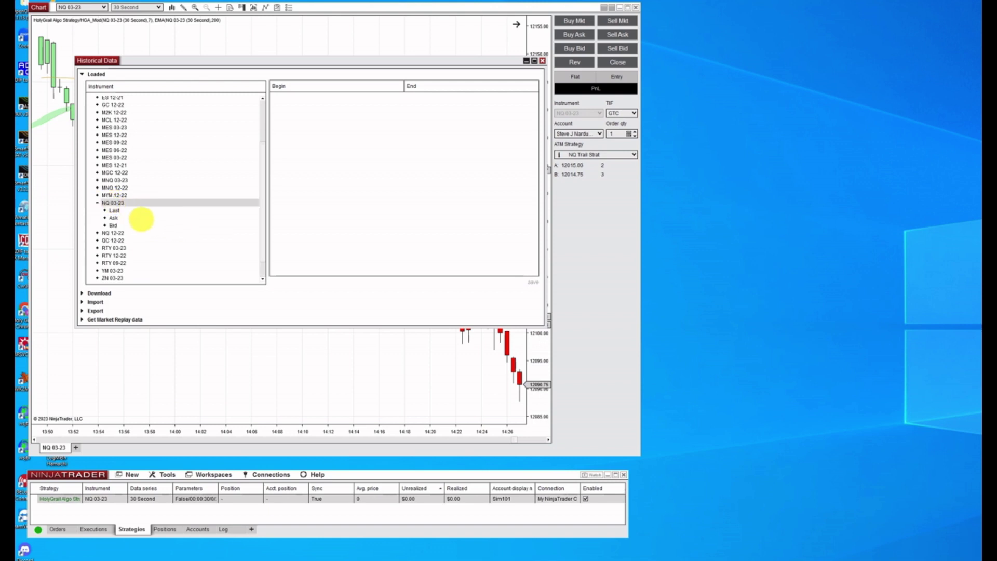
double_click(109, 210)
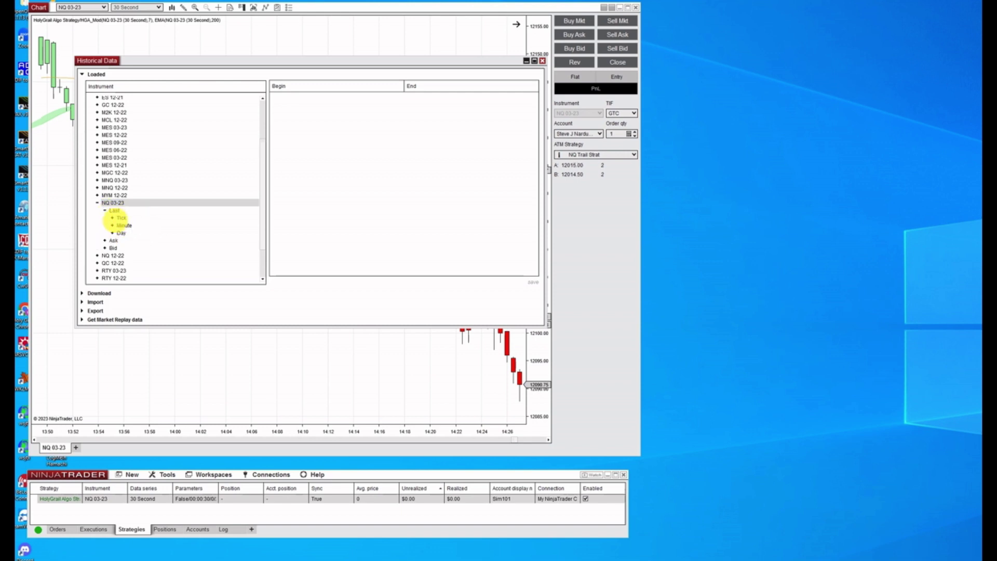
double_click(111, 225)
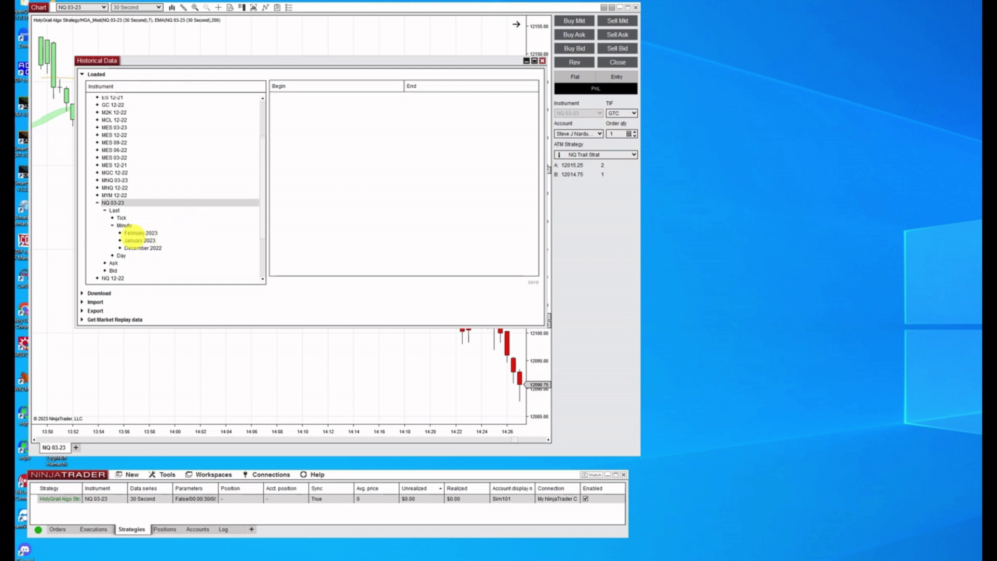
click(120, 233)
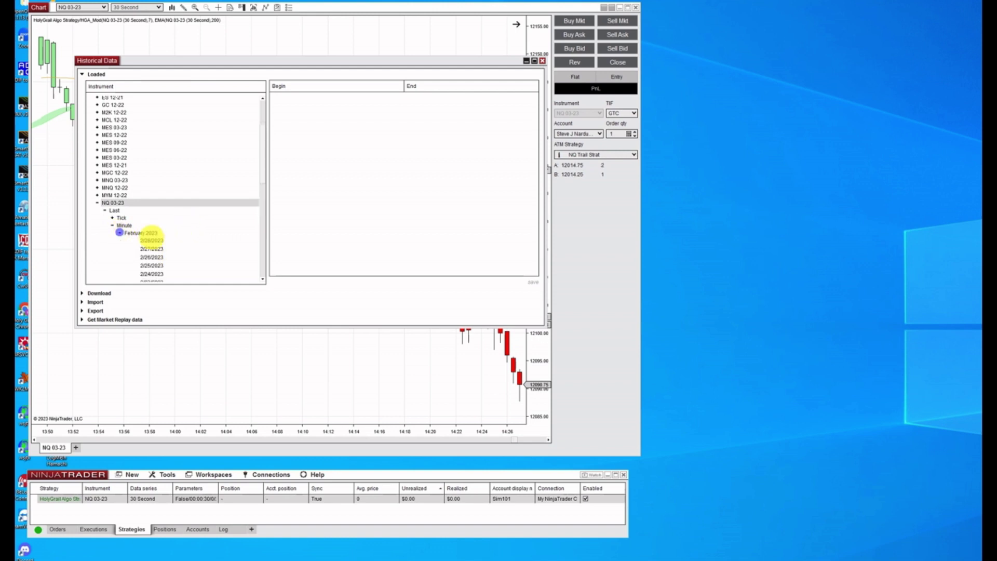
drag(263, 161, 260, 184)
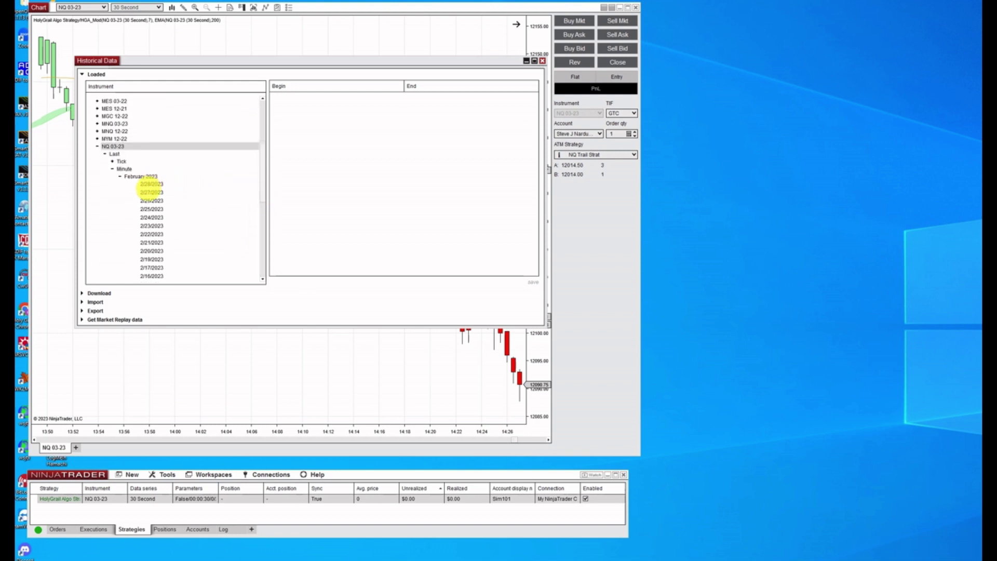
click(151, 192)
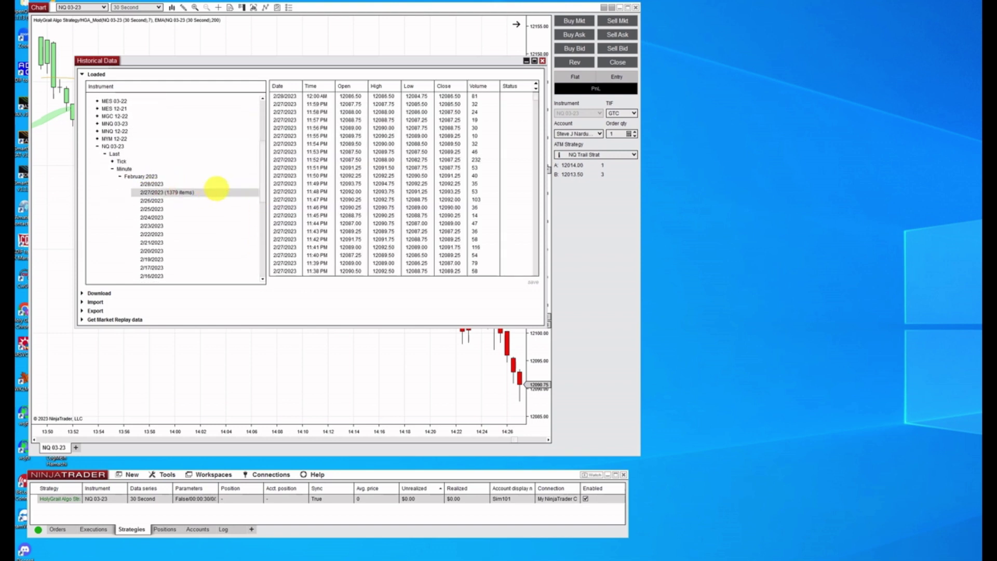
drag(536, 95, 535, 194)
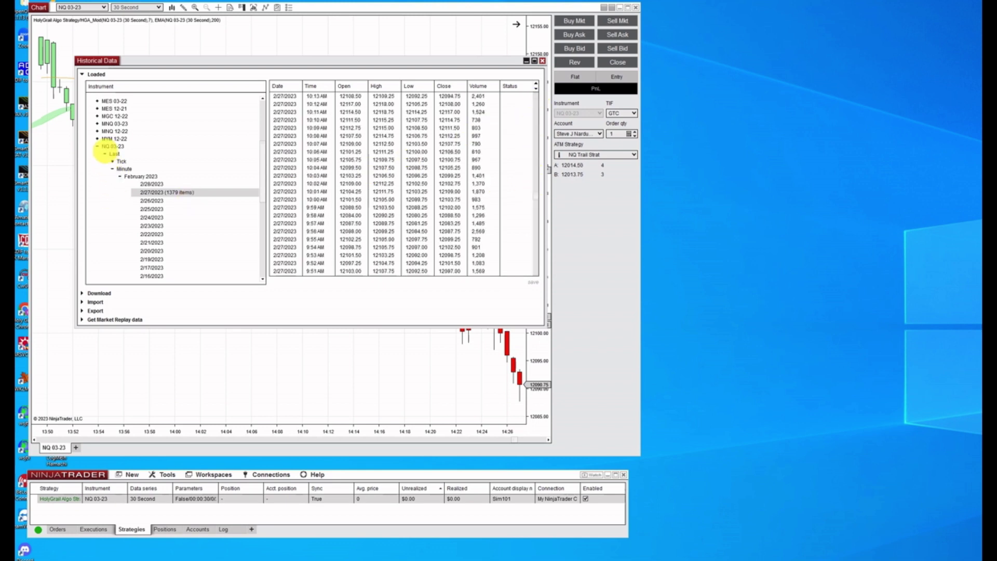
click(104, 155)
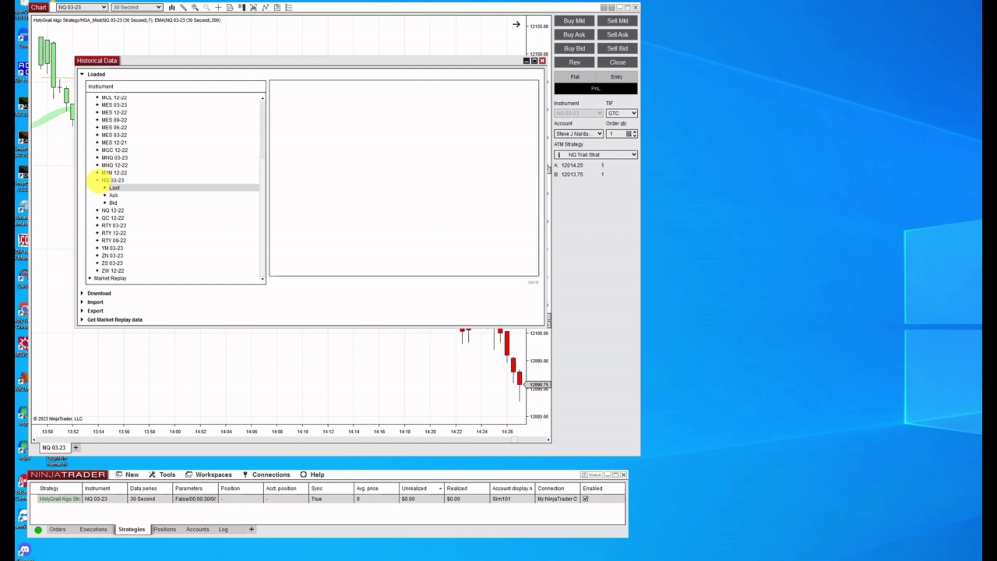
- Download NQ 03-23 tick, minute and day data with ask, bid and last for 02/21–02/28/2023
click(97, 180)
click(89, 293)
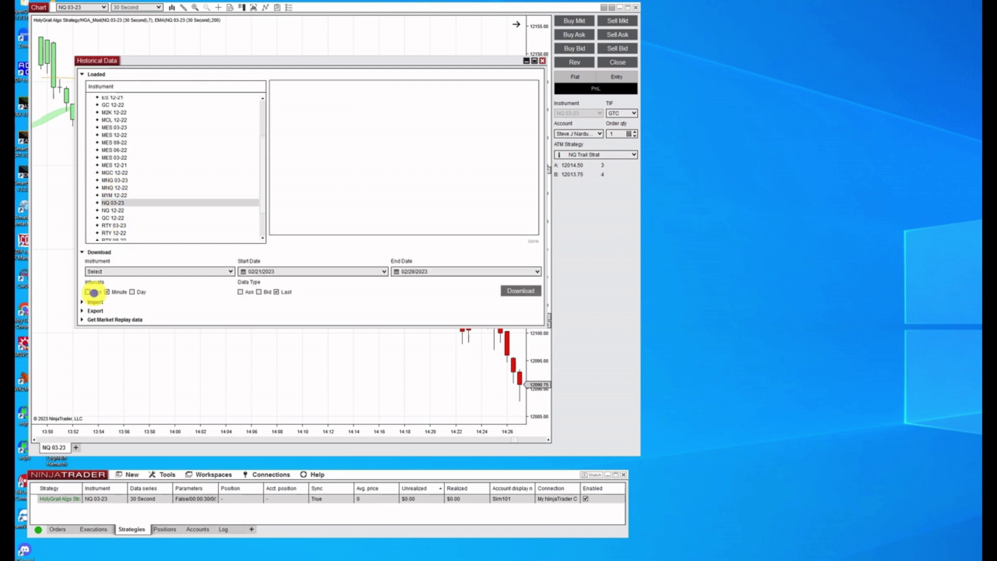
click(229, 271)
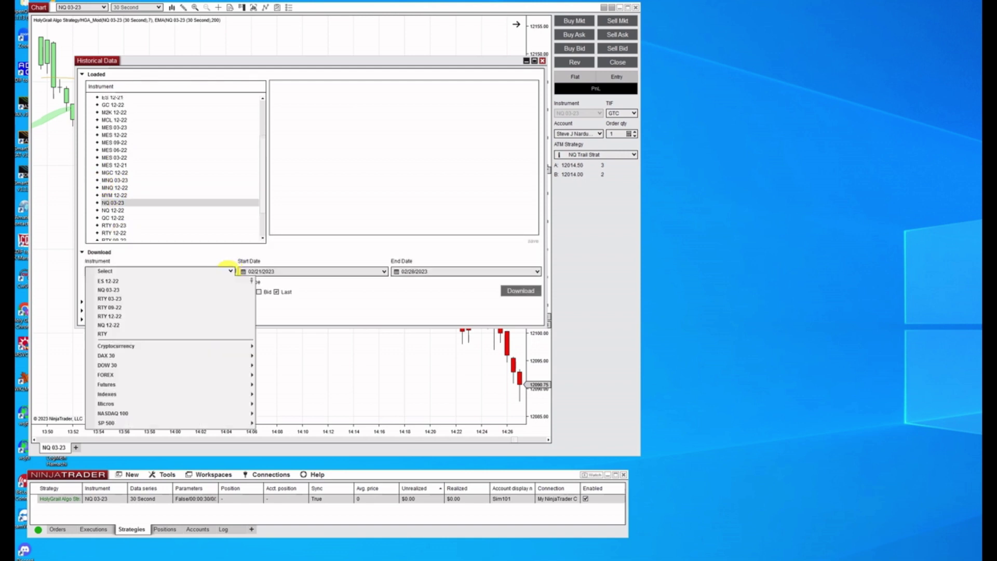
click(127, 290)
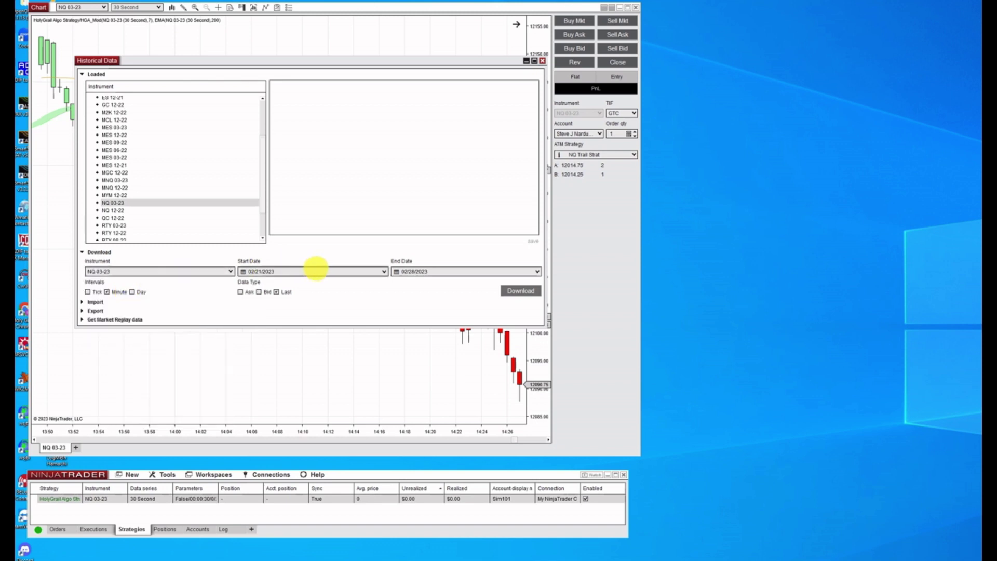
click(239, 291)
click(259, 292)
click(131, 292)
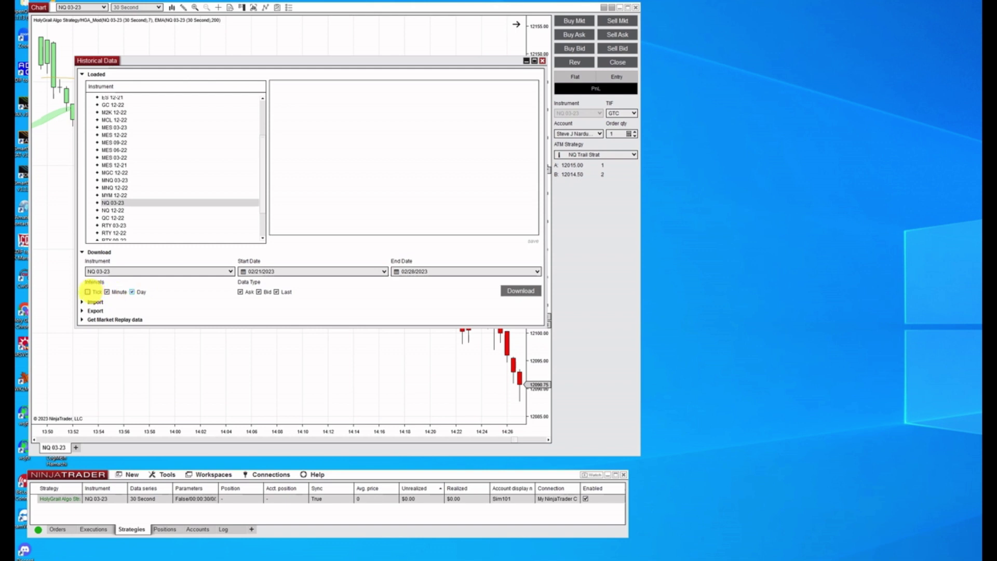
click(87, 291)
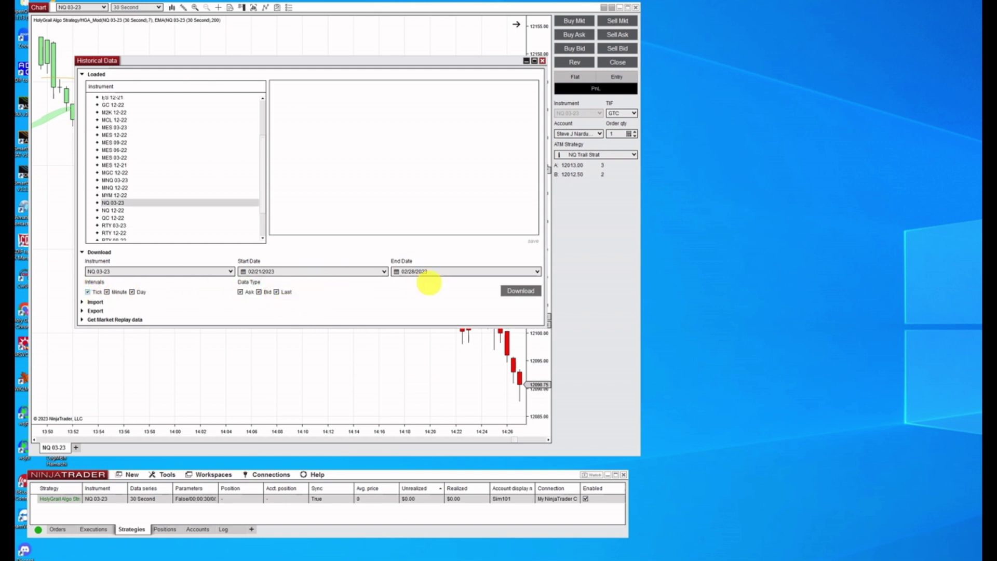
click(514, 292)
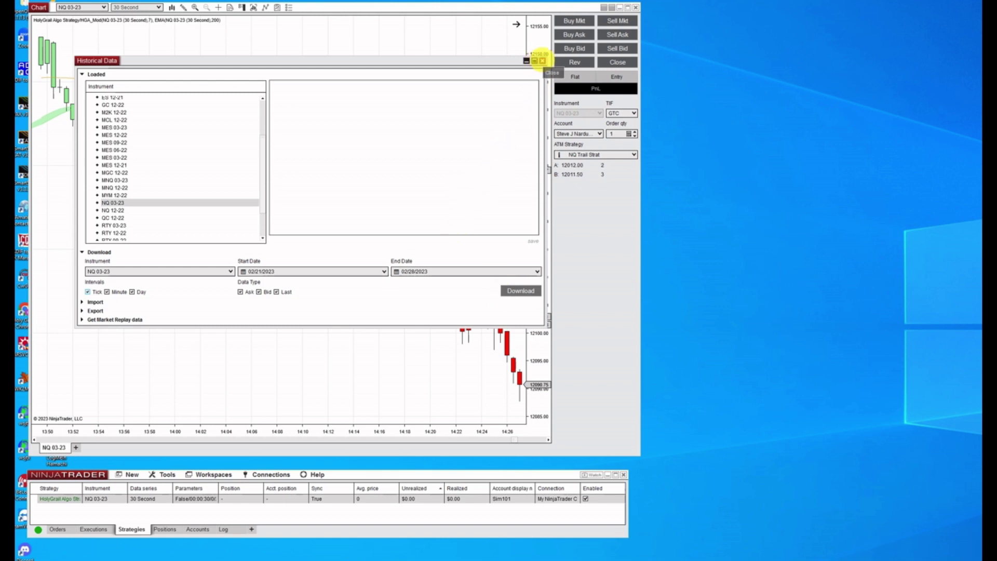
- Close Historical Data and open a new Strategy Analyzer window
click(542, 61)
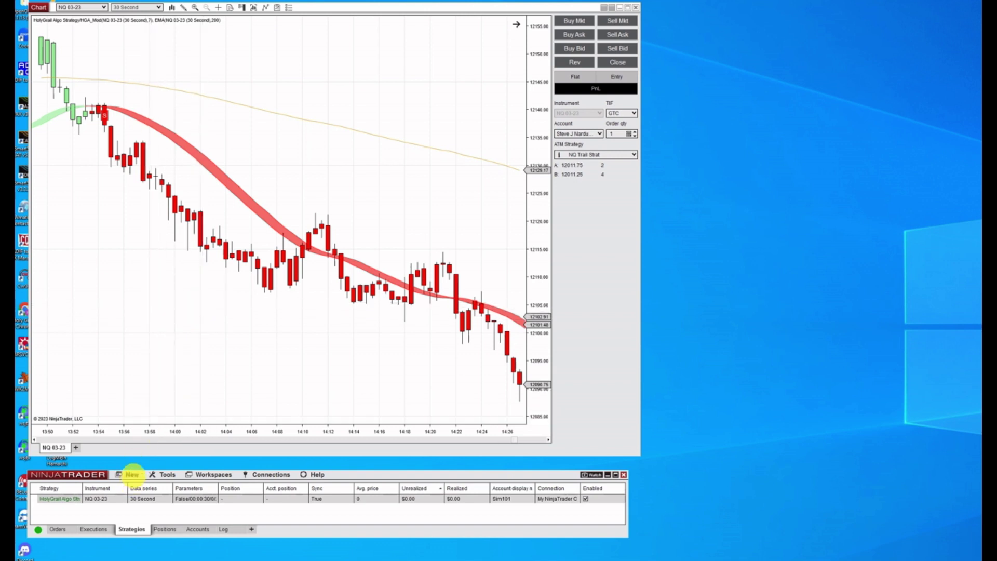
click(132, 474)
click(169, 385)
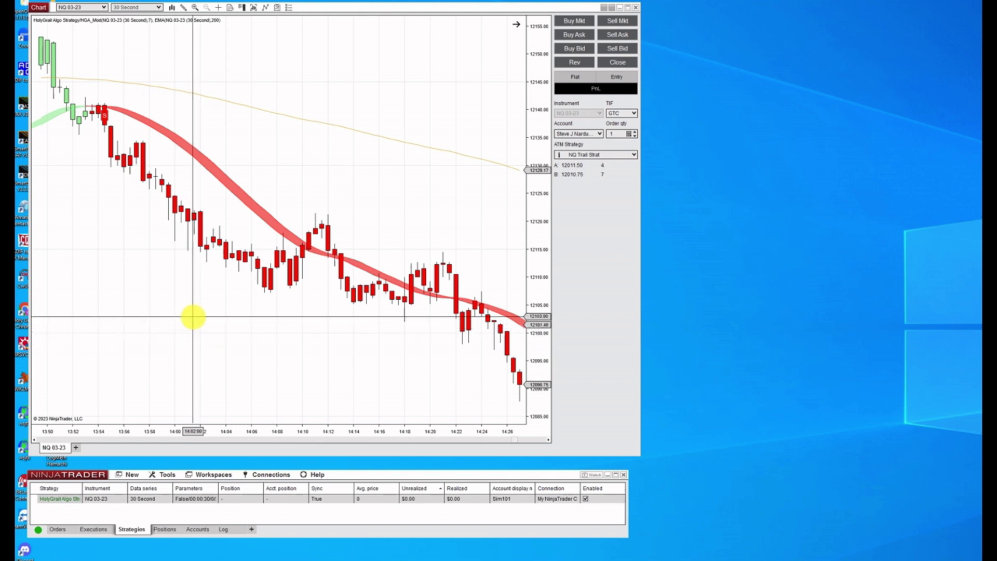
drag(256, 74, 195, 26)
- Load the NQ 1Min 4-12 strategy template into the analyzer
click(448, 378)
click(435, 379)
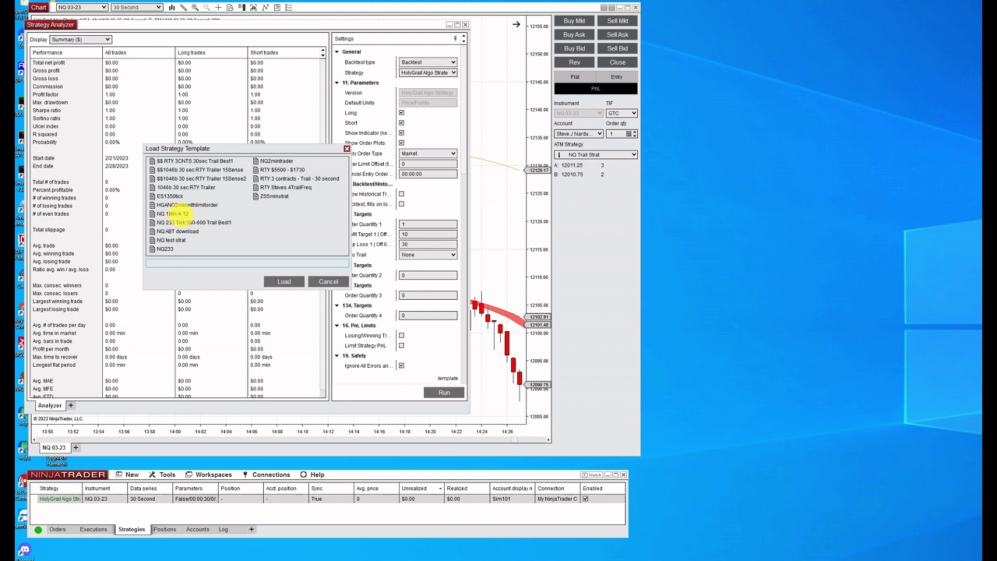
double_click(182, 213)
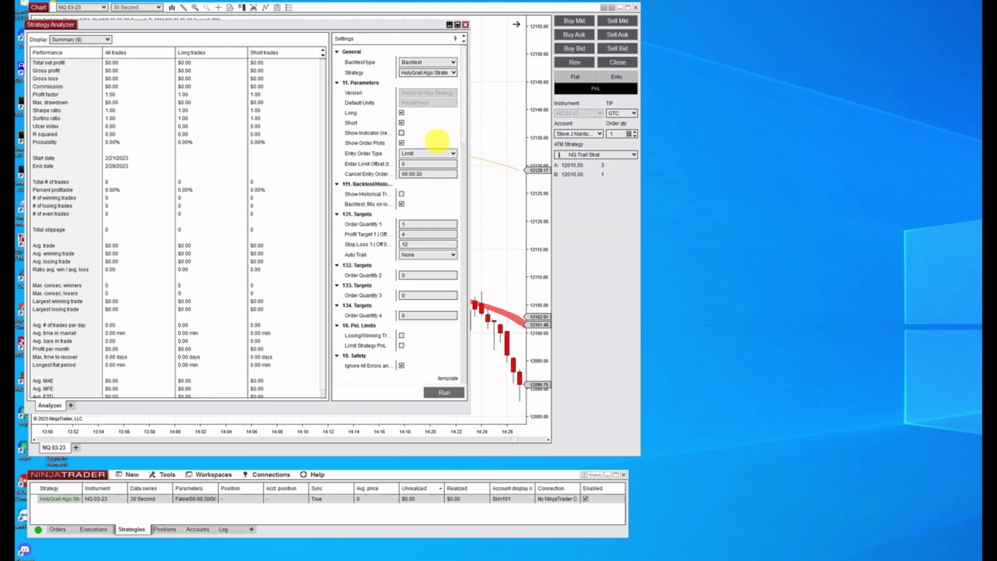
- Widen the Settings panel to read full labels and enable lower-time-frame fills
drag(330, 145, 256, 147)
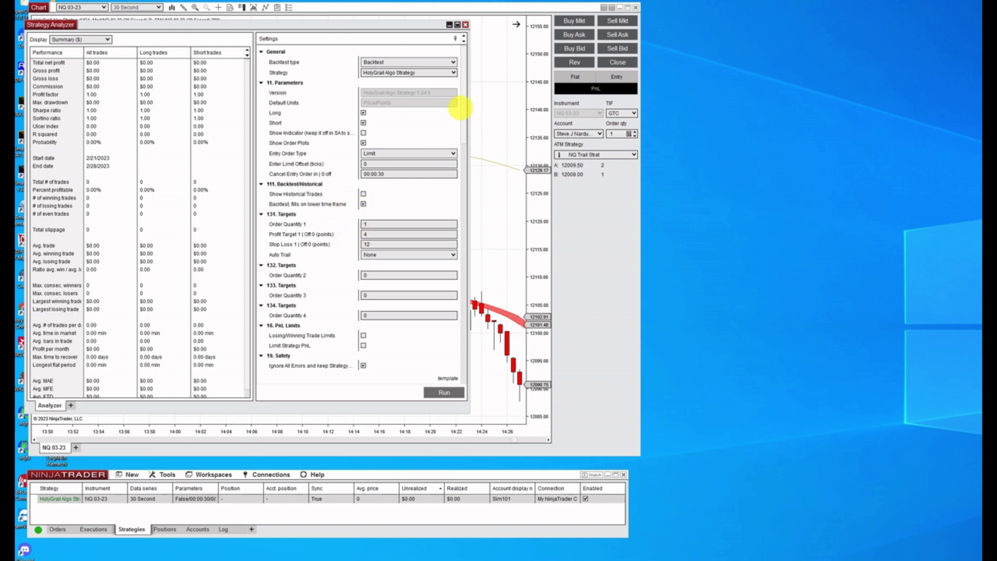
drag(463, 96, 462, 116)
click(363, 171)
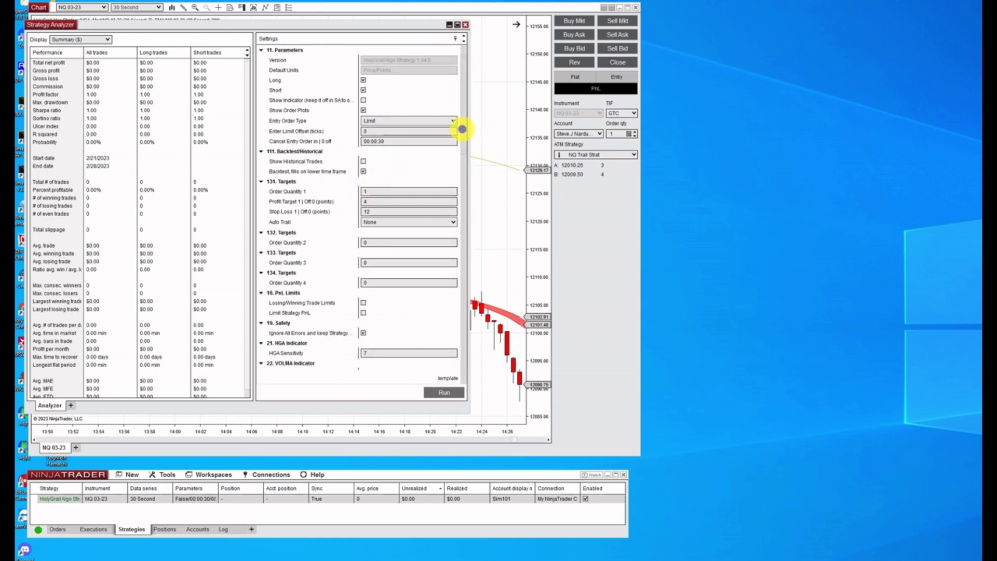
drag(461, 128, 462, 141)
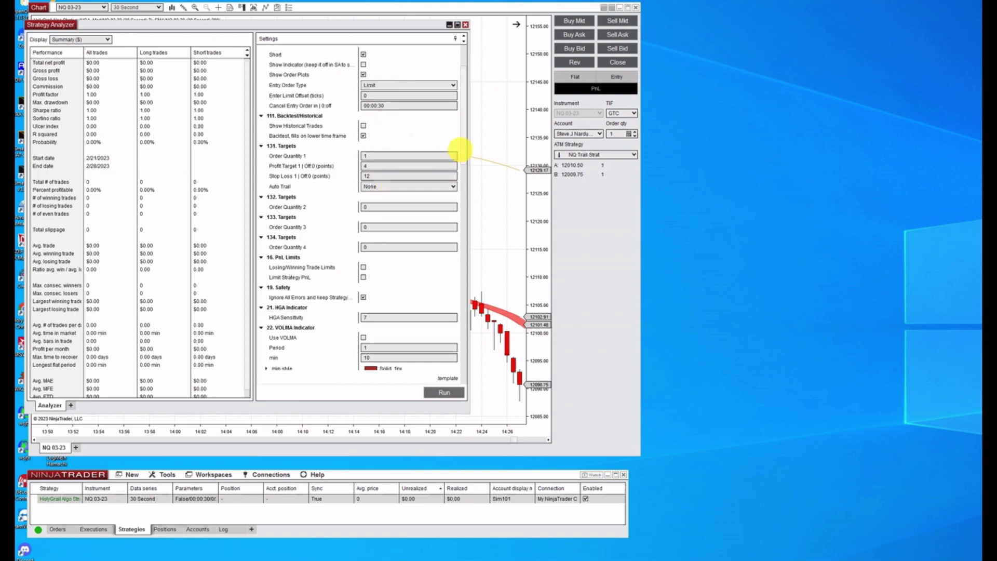
scroll(466, 147, down, 5)
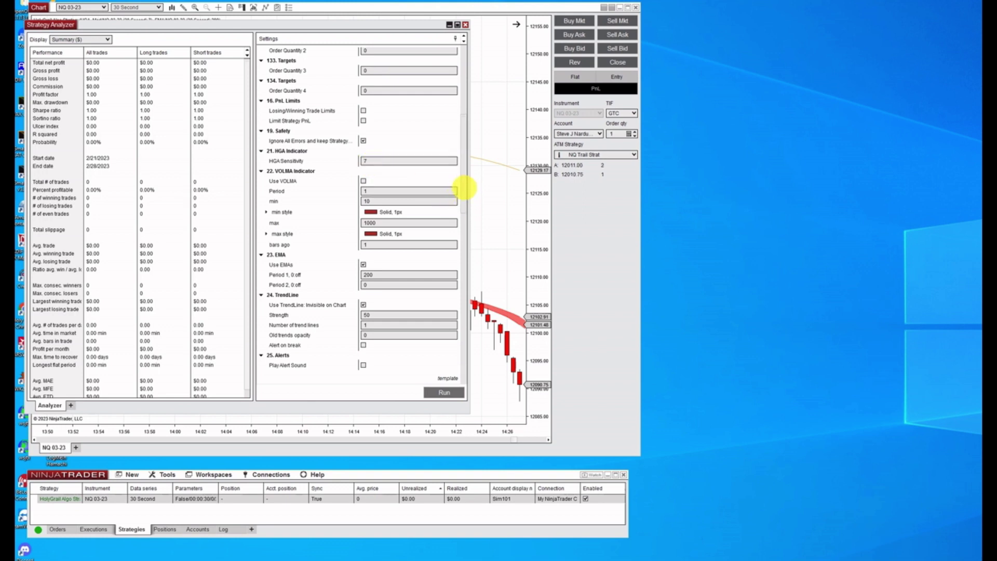
drag(463, 188, 463, 225)
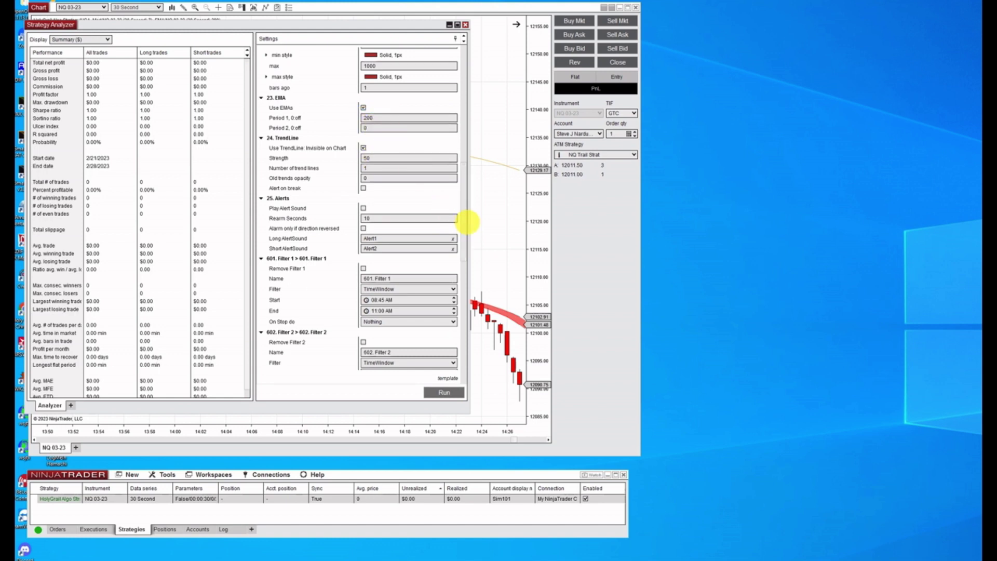
drag(464, 217, 468, 263)
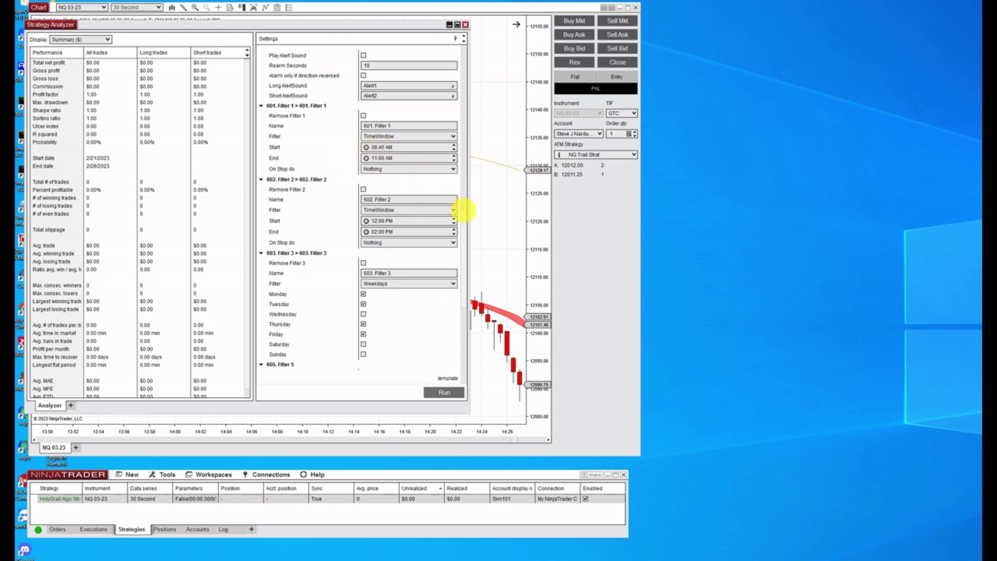
click(395, 161)
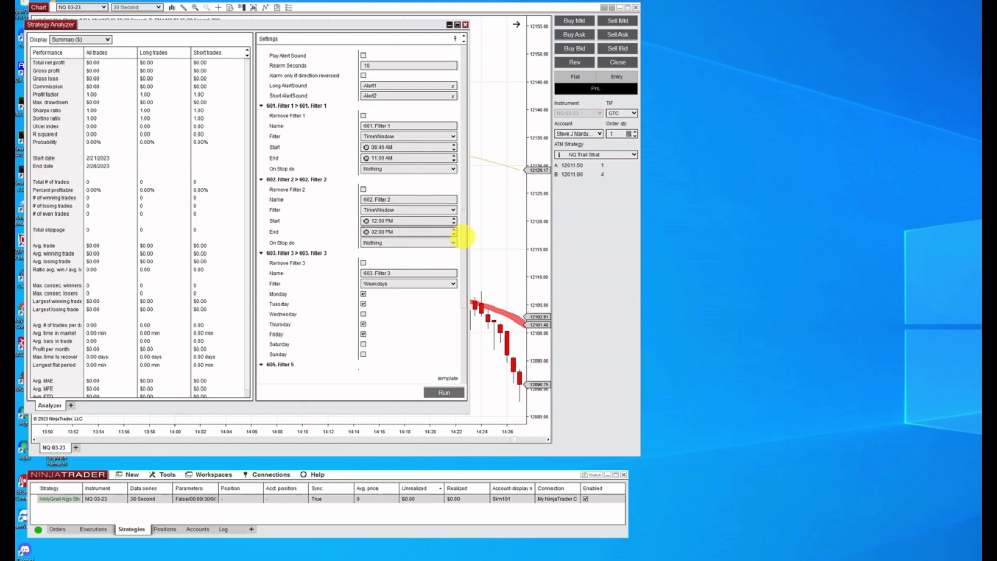
scroll(462, 252, down, 4)
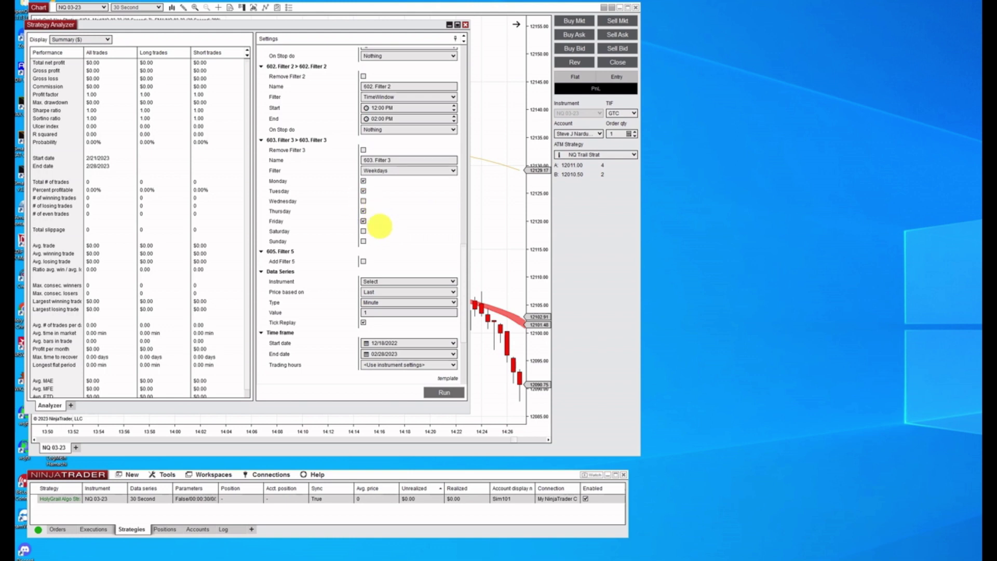
scroll(457, 254, down, 3)
- Choose NQ 03-23 as instrument, set start date to 02/01/2023, and run the backtest
click(401, 187)
click(451, 186)
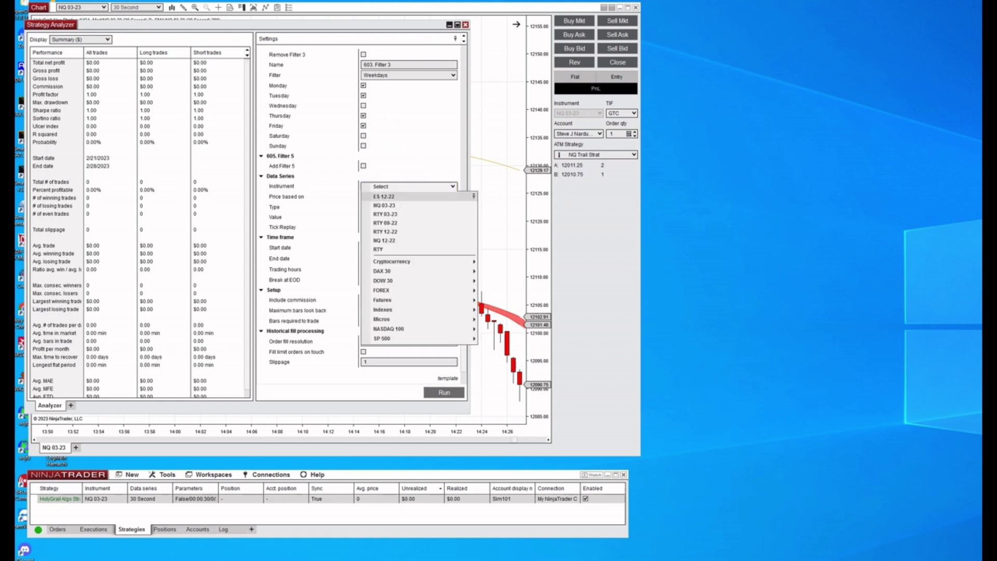
click(392, 204)
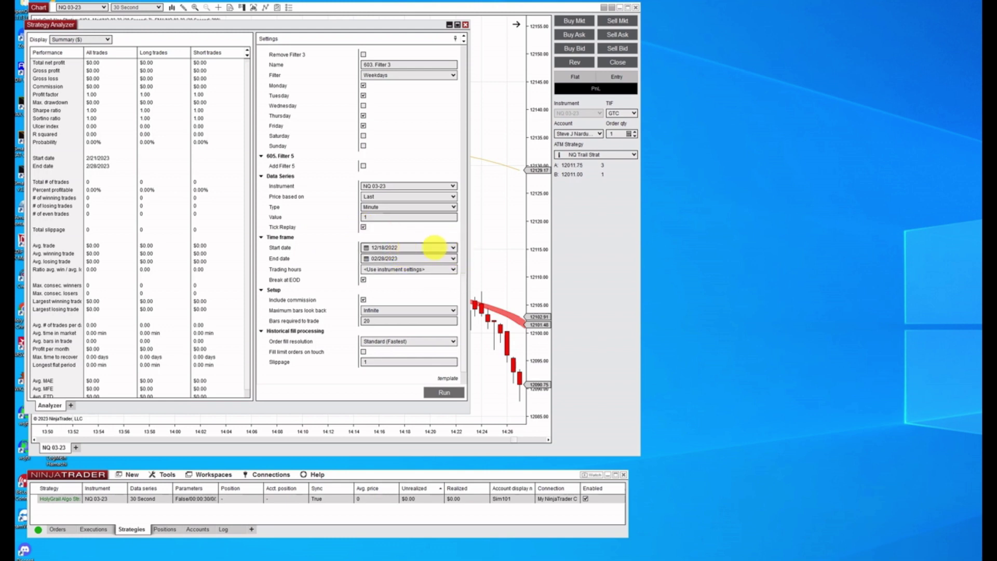
click(453, 247)
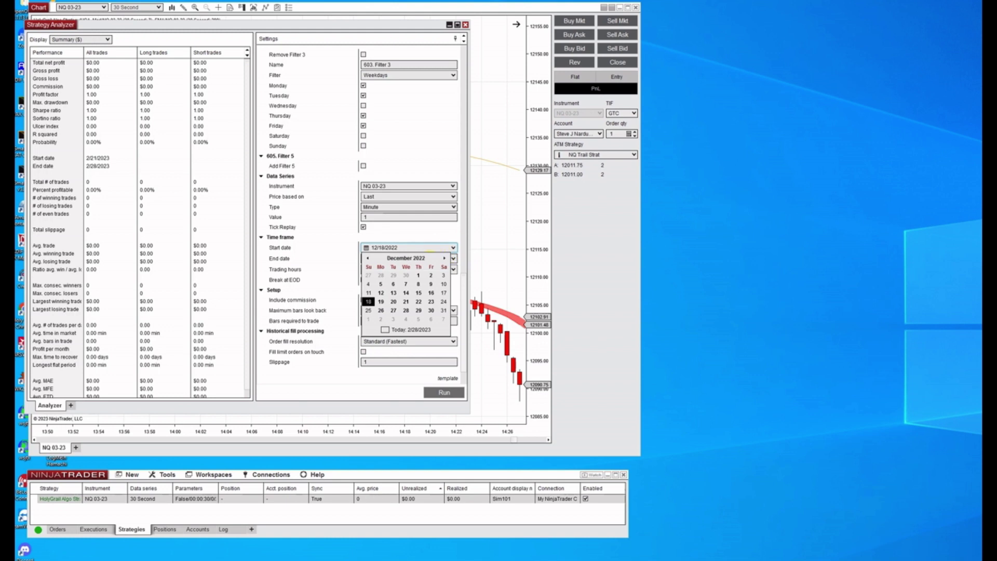
click(445, 258)
click(445, 258)
click(406, 275)
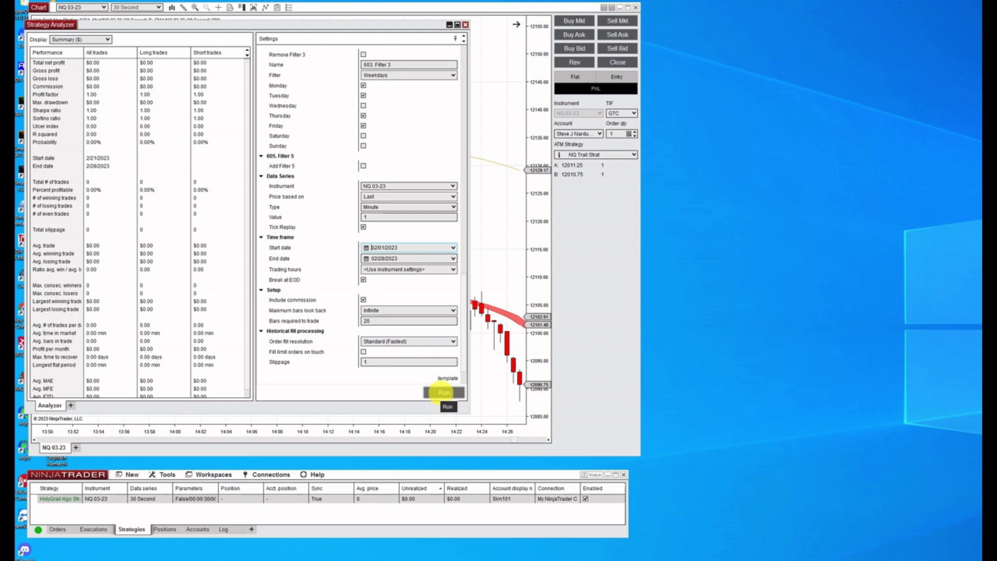
click(444, 392)
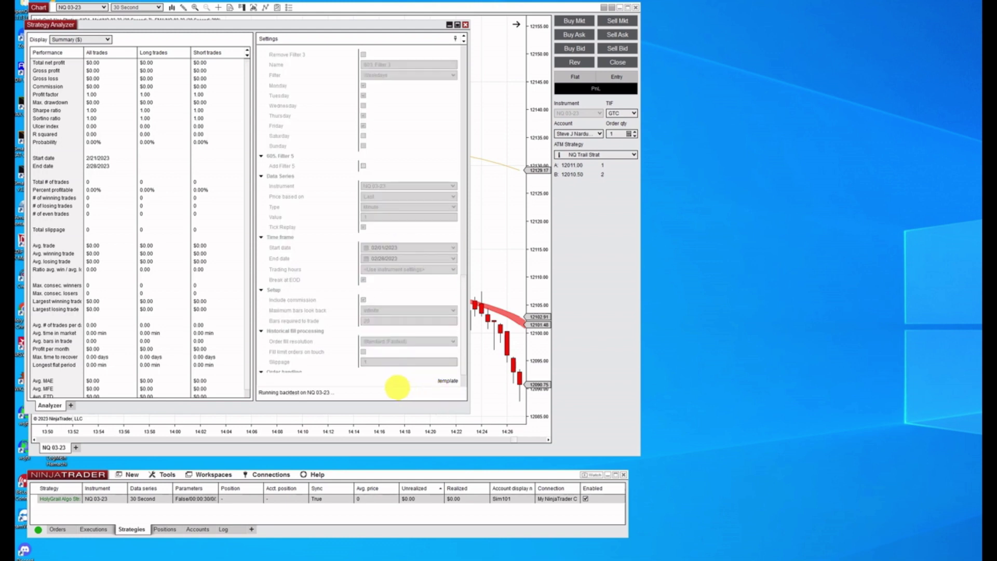
right_click(51, 405)
click(68, 423)
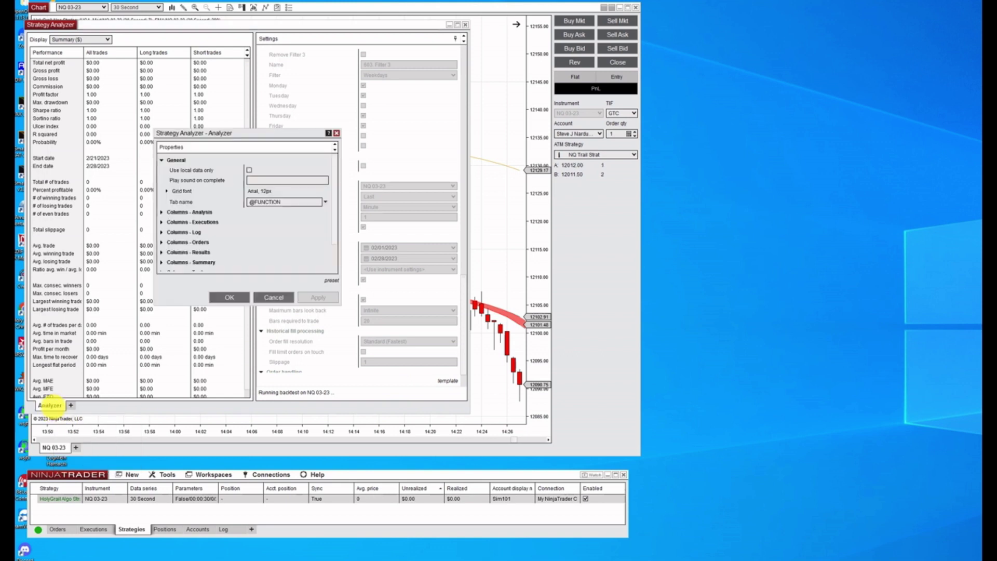
click(283, 202)
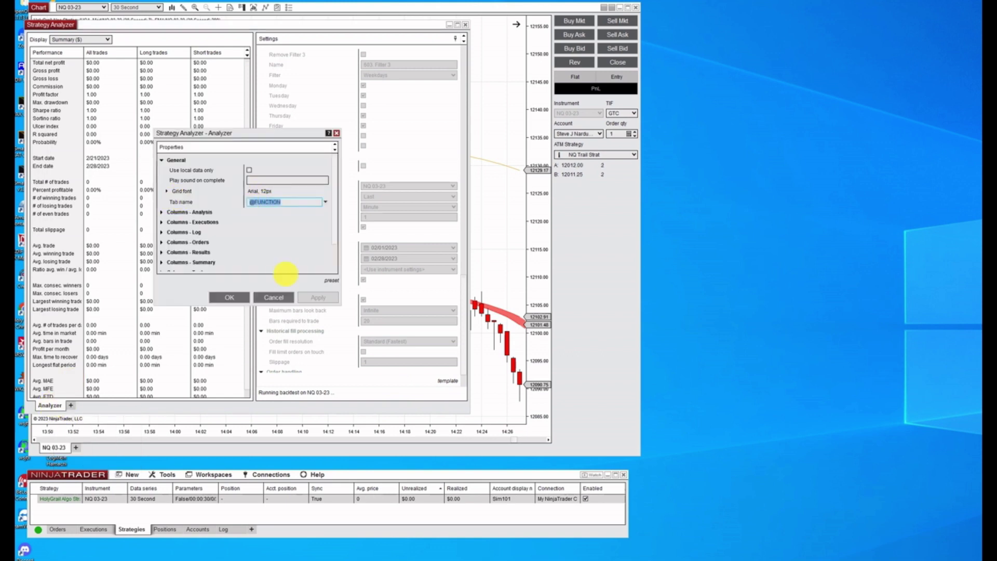
text(TB)
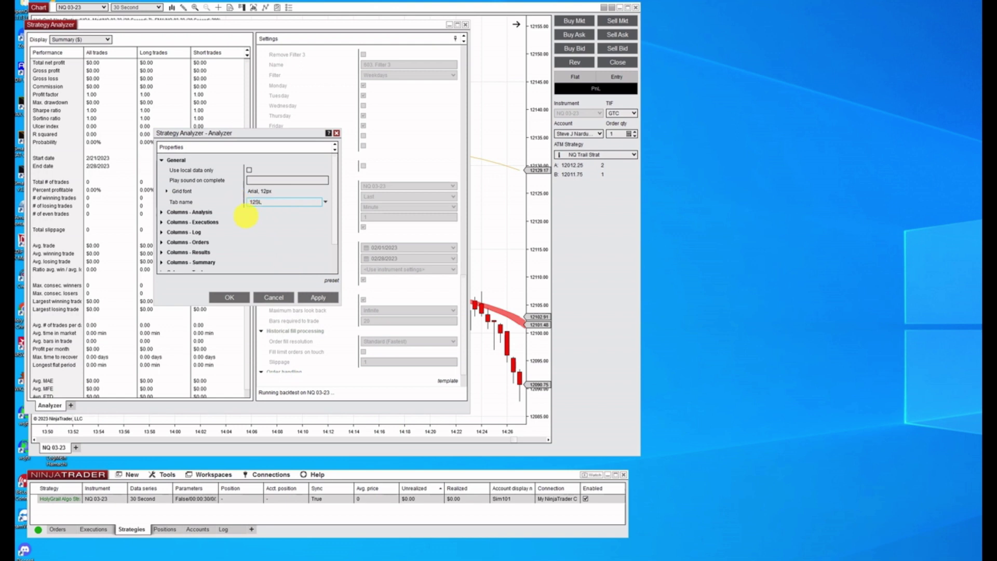
click(234, 296)
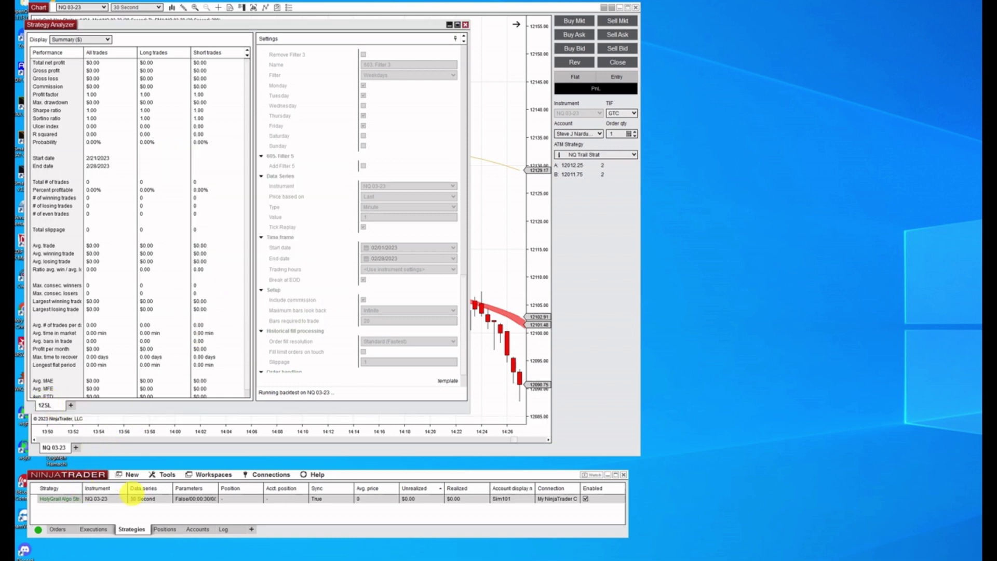
- Open a second Strategy Analyzer and load the NQ 1Min 4-12 template
click(131, 474)
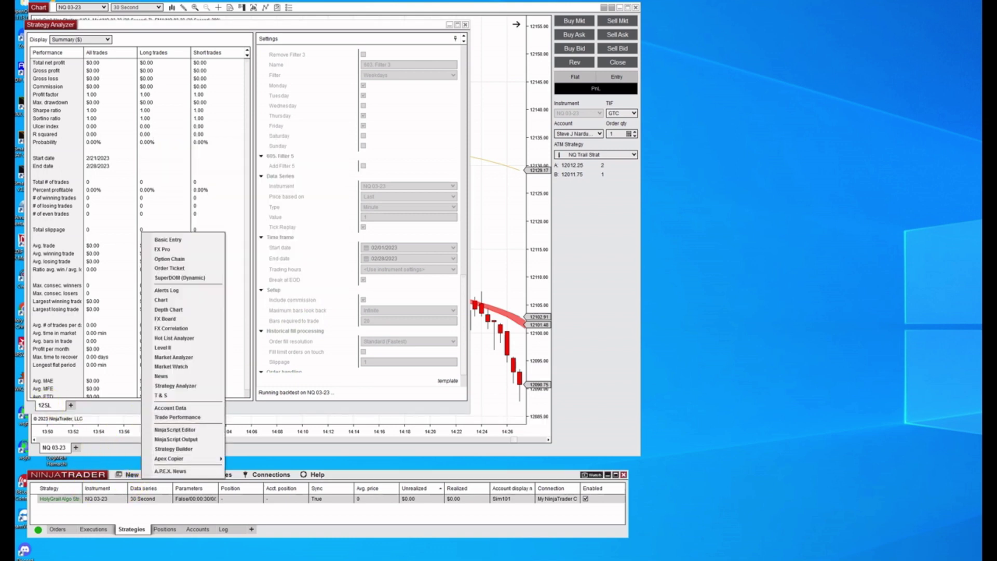
click(176, 385)
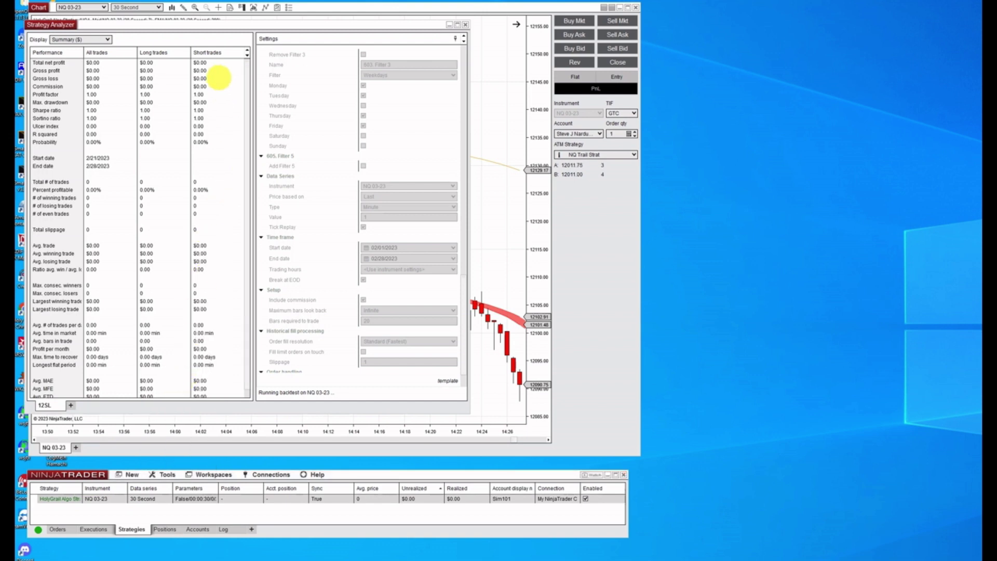
drag(159, 52, 208, 26)
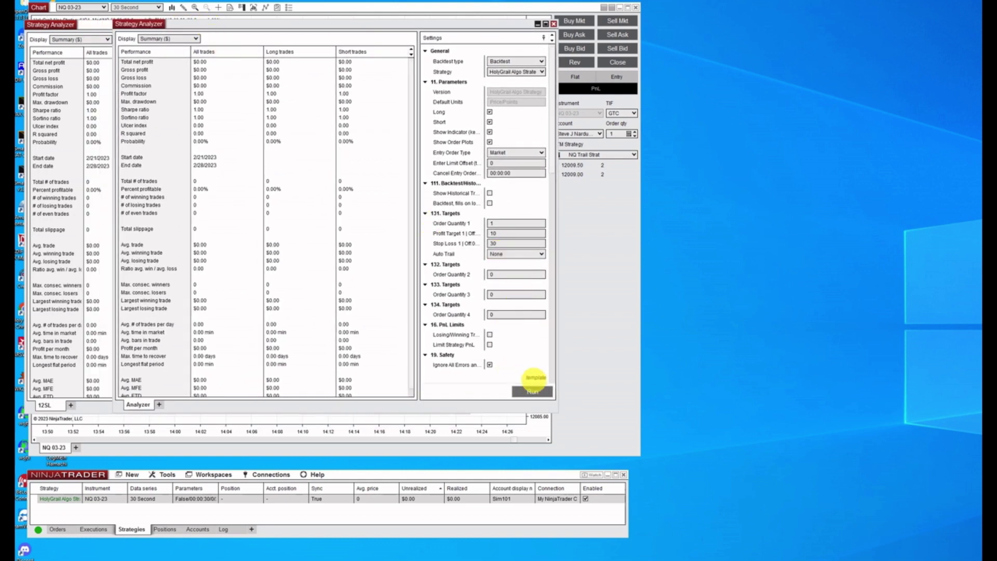
click(534, 379)
click(523, 377)
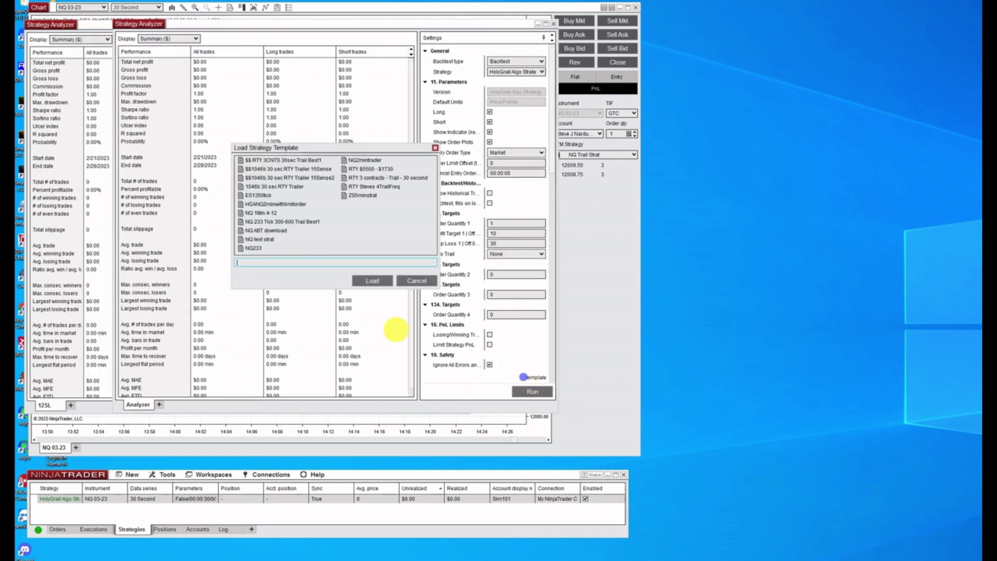
double_click(270, 213)
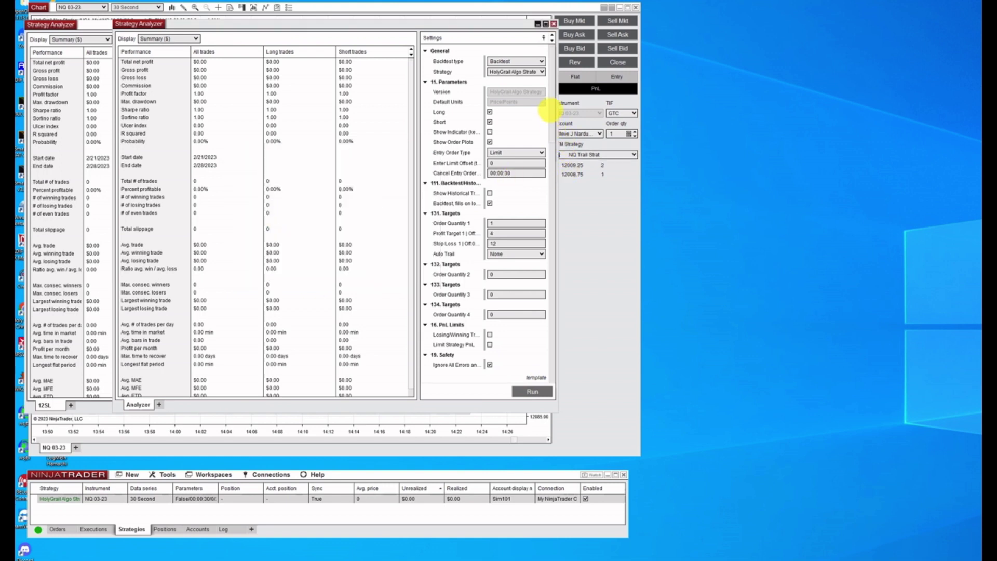
- Change Stop Loss 1 to 8 in the backtest settings
scroll(550, 124, down, 4)
scroll(549, 139, down, 3)
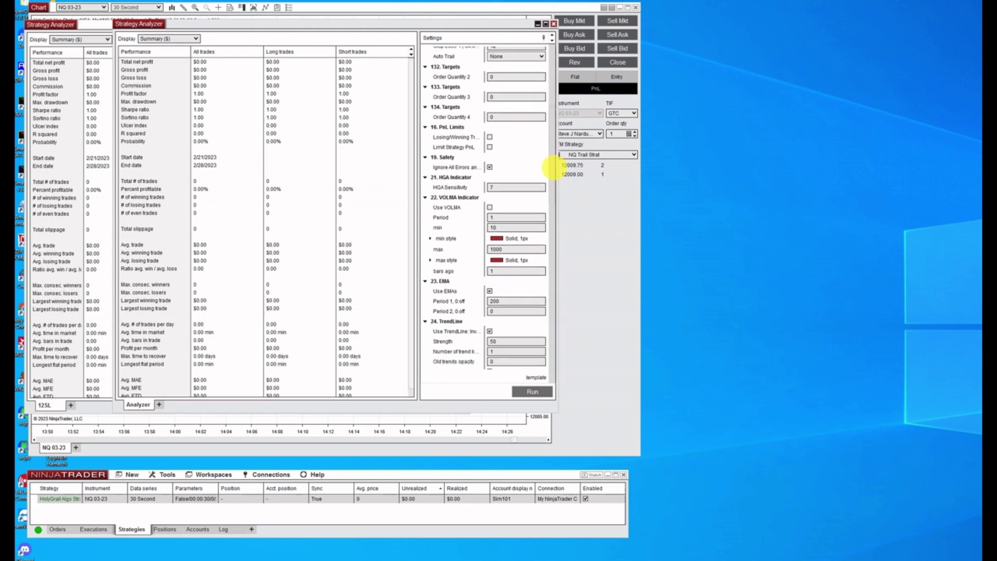
scroll(552, 140, up, 4)
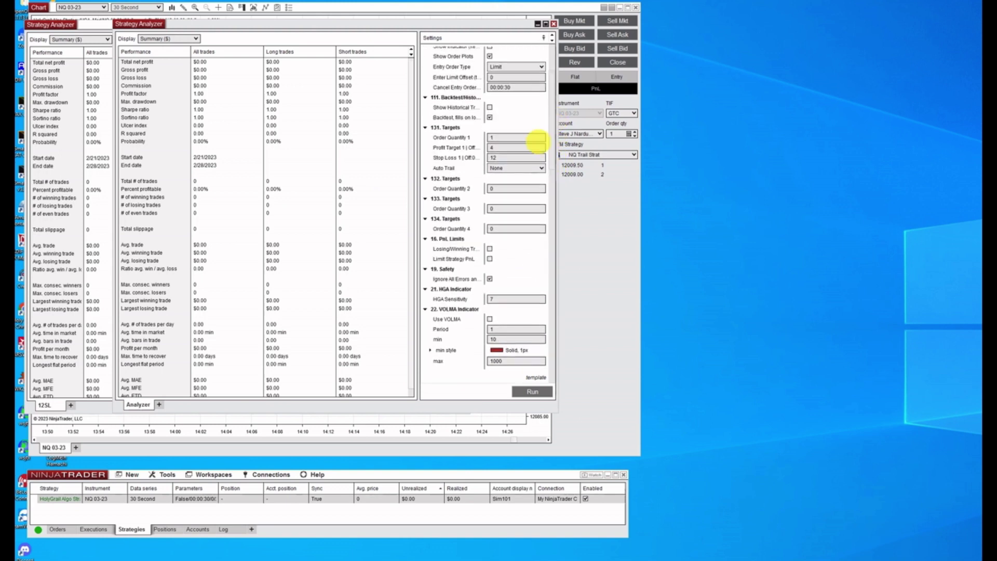
click(500, 157)
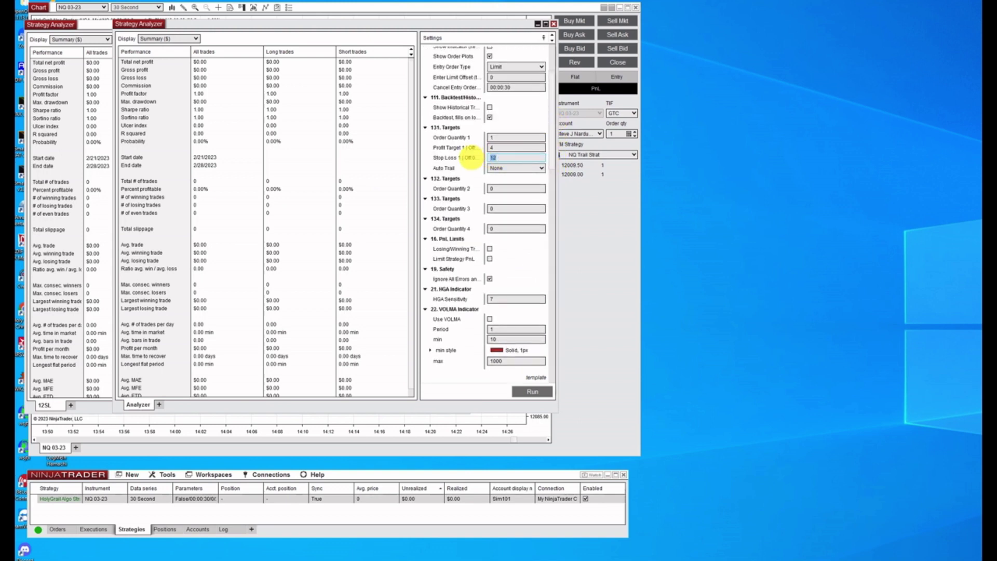
text(8)
drag(553, 152, 549, 337)
- Set instrument NQ 03-23 and start date 02/01/2023, then run the 8-point-stop backtest
click(542, 233)
click(520, 252)
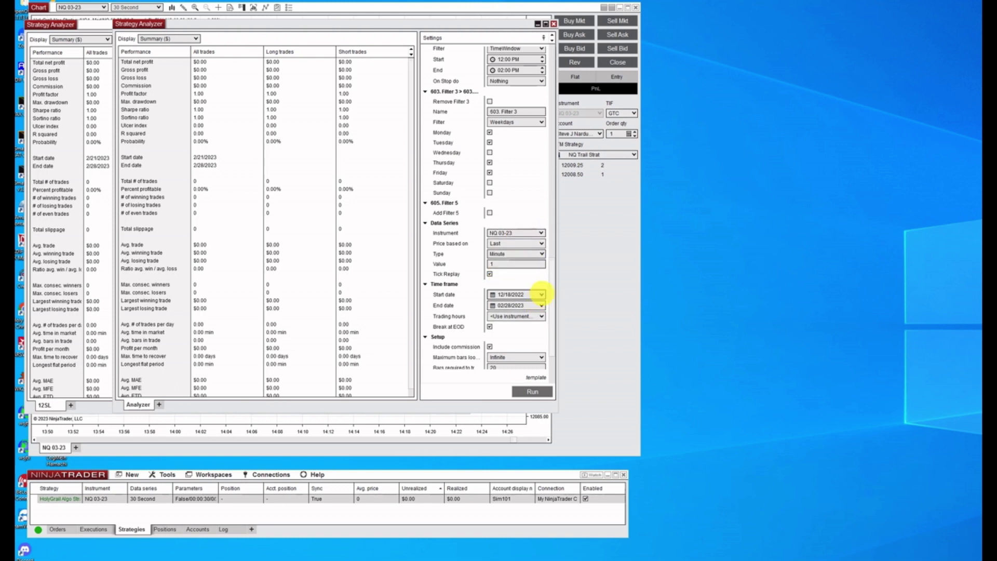
click(542, 294)
click(570, 305)
click(569, 304)
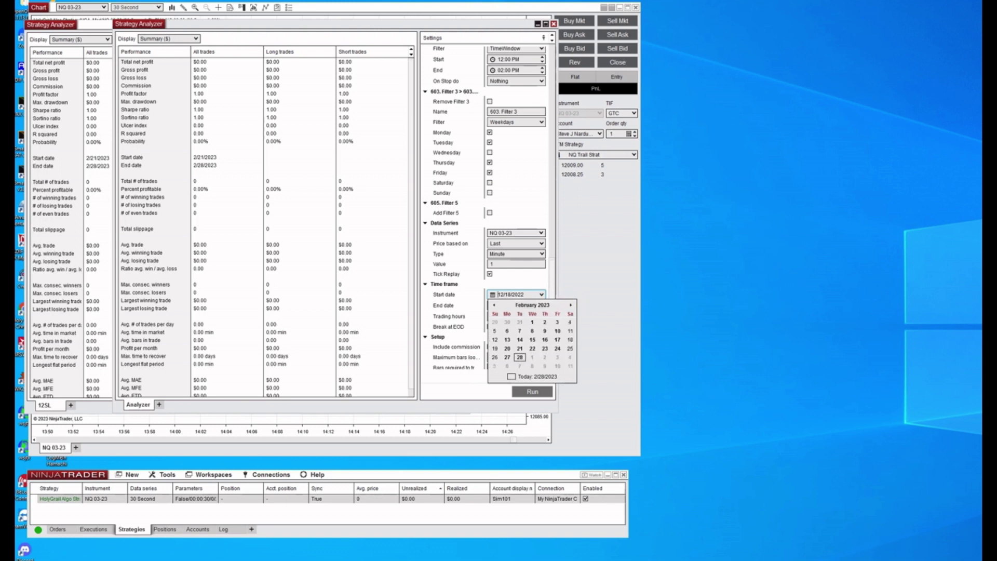
click(532, 322)
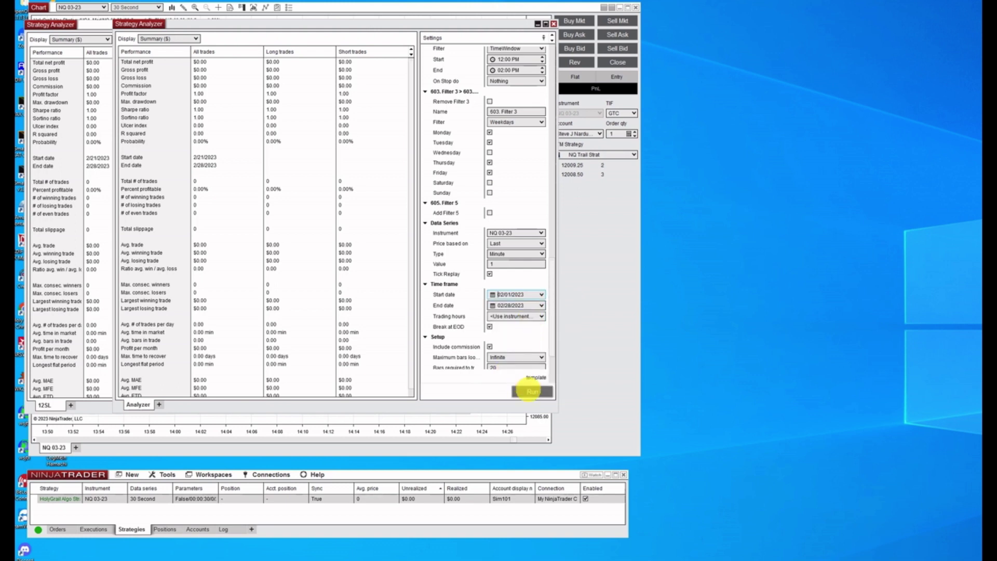
click(531, 391)
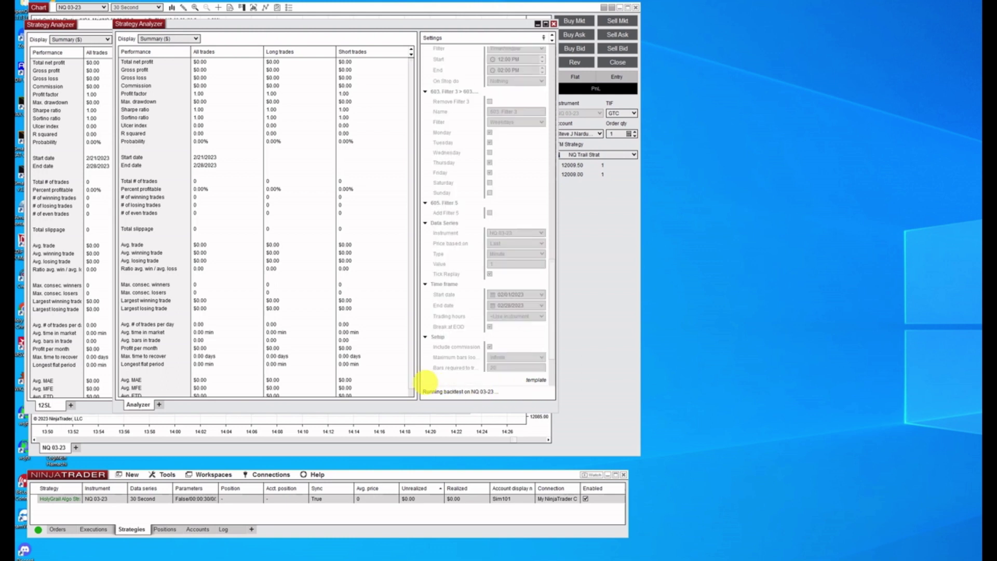
- Rename this analyzer's tab to 8SL
click(135, 404)
right_click(135, 404)
click(151, 422)
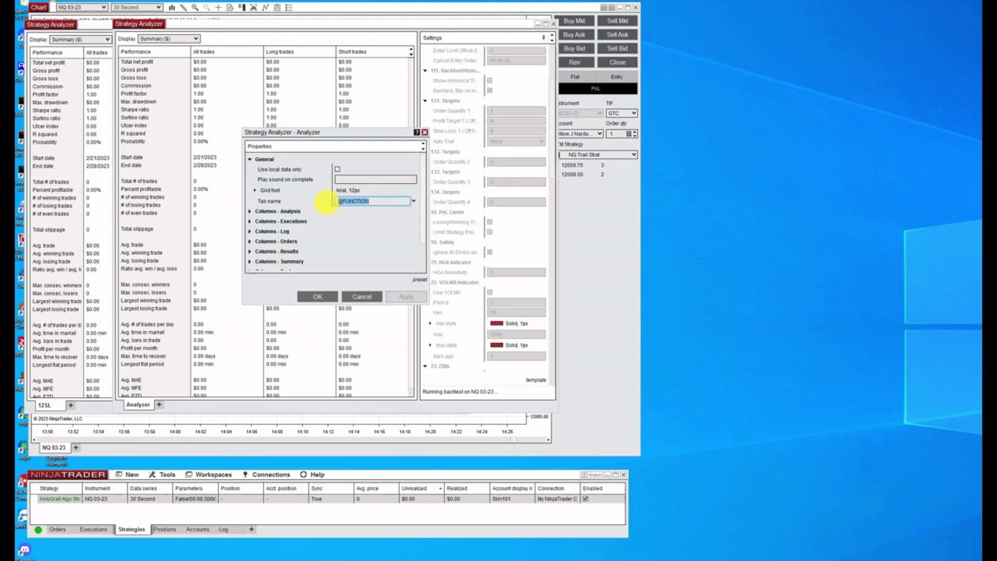
text(8SL)
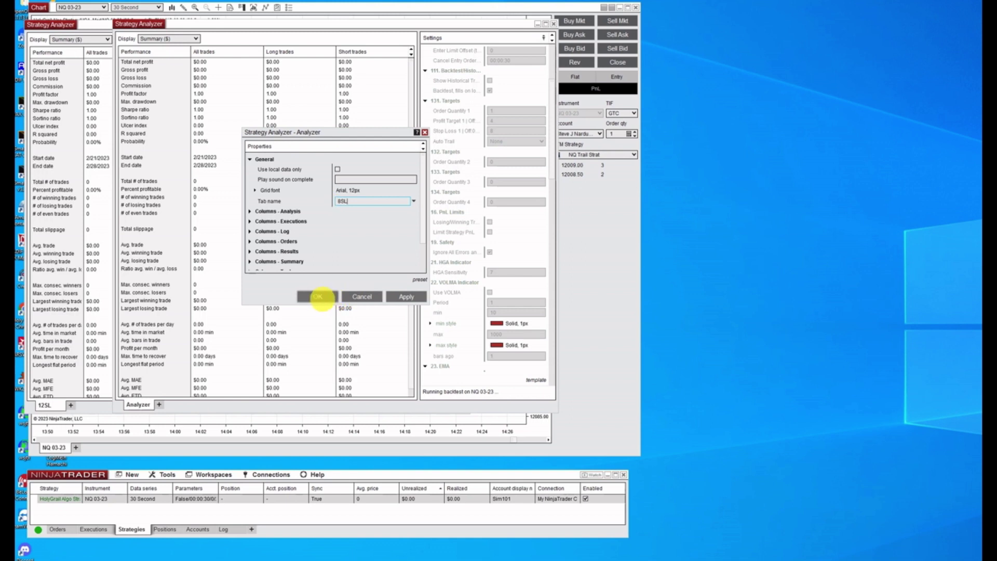
click(320, 297)
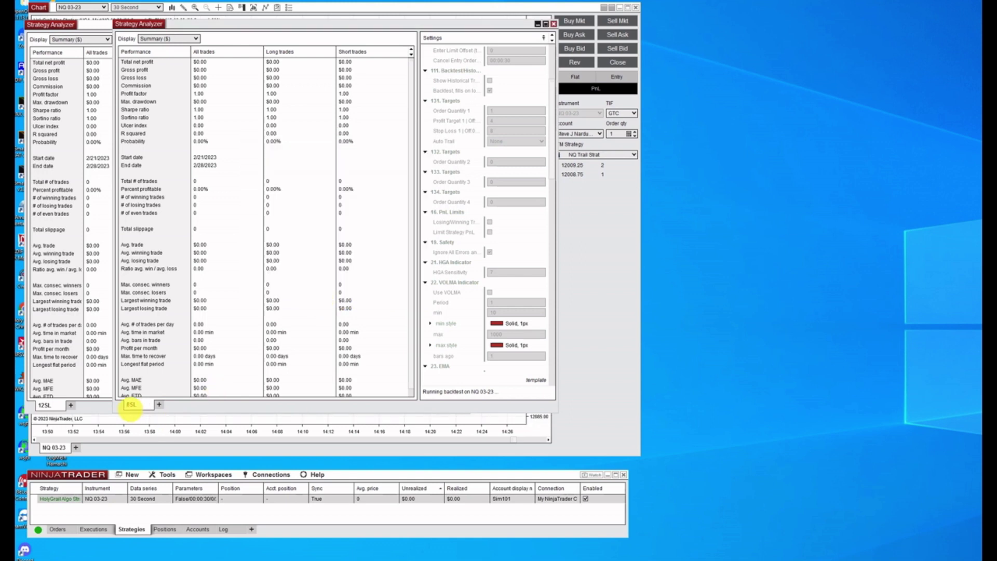
- Open a third Strategy Analyzer window
click(133, 474)
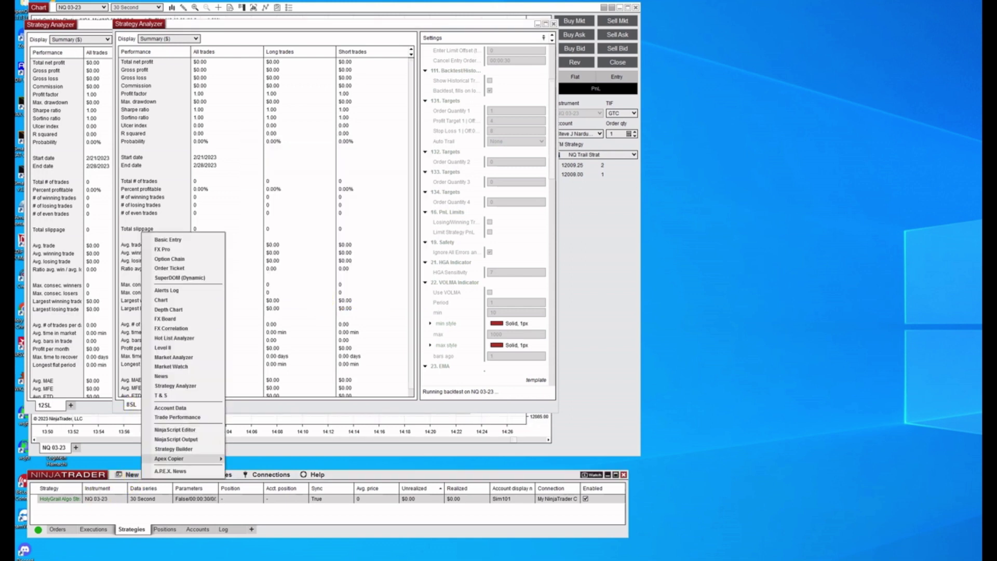
click(175, 386)
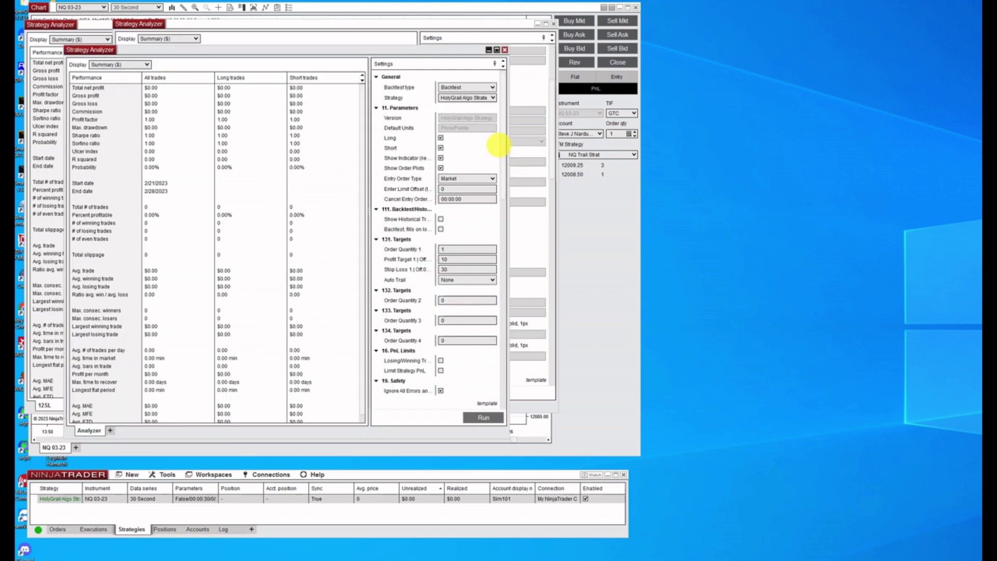
scroll(502, 159, down, 5)
scroll(503, 153, up, 5)
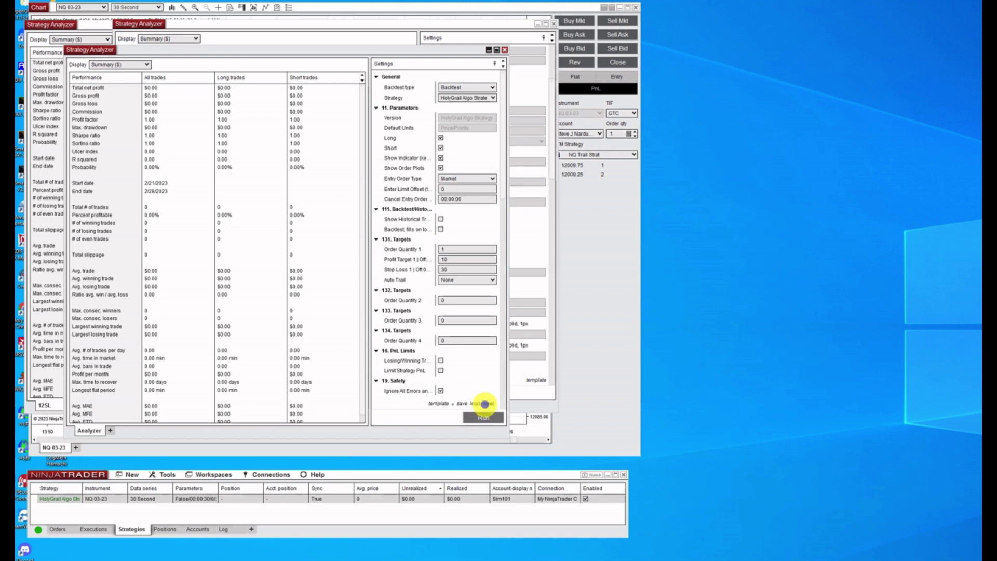
- Load the NQ 1Min 4-12 template into its backtest settings
click(486, 403)
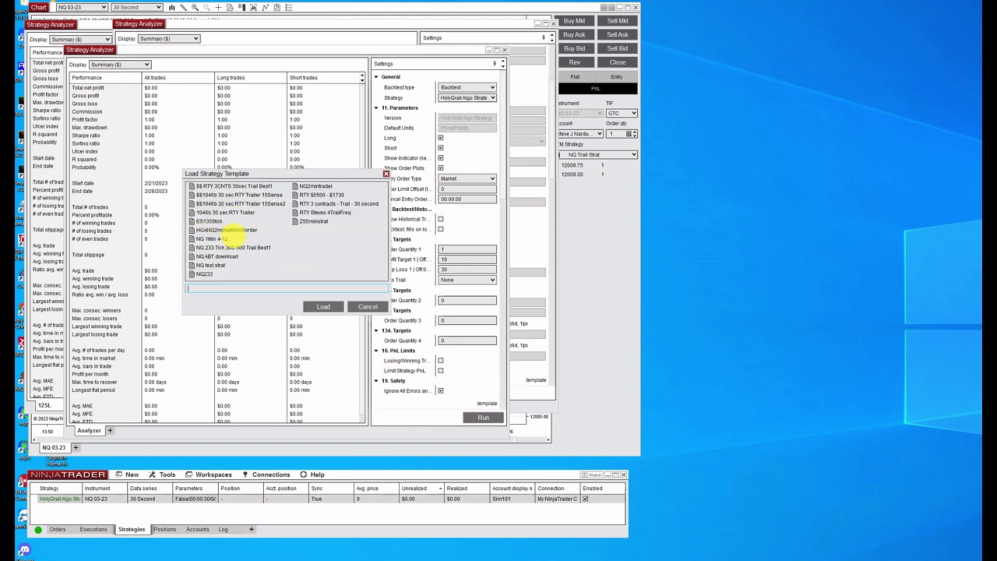
double_click(229, 239)
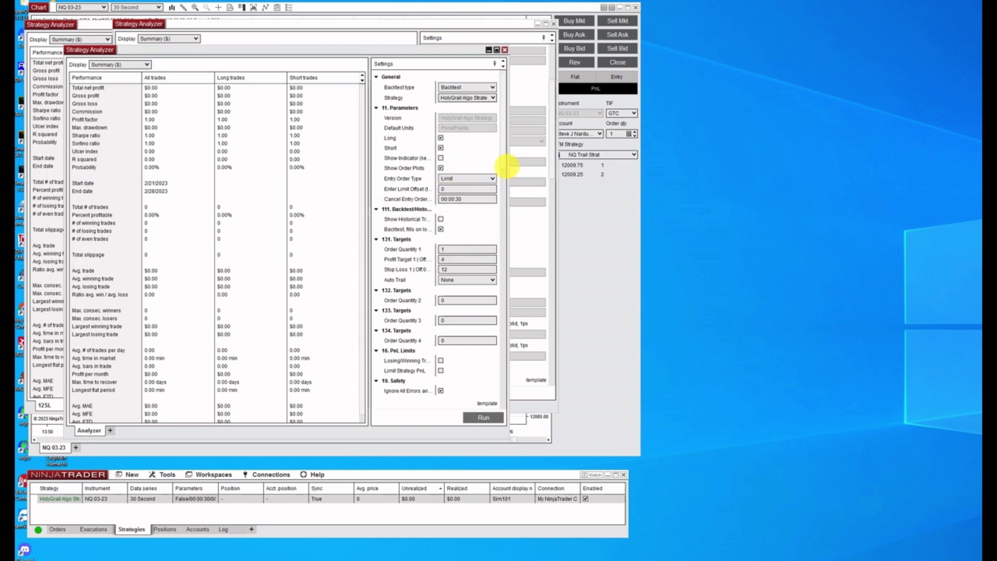
drag(503, 162, 506, 177)
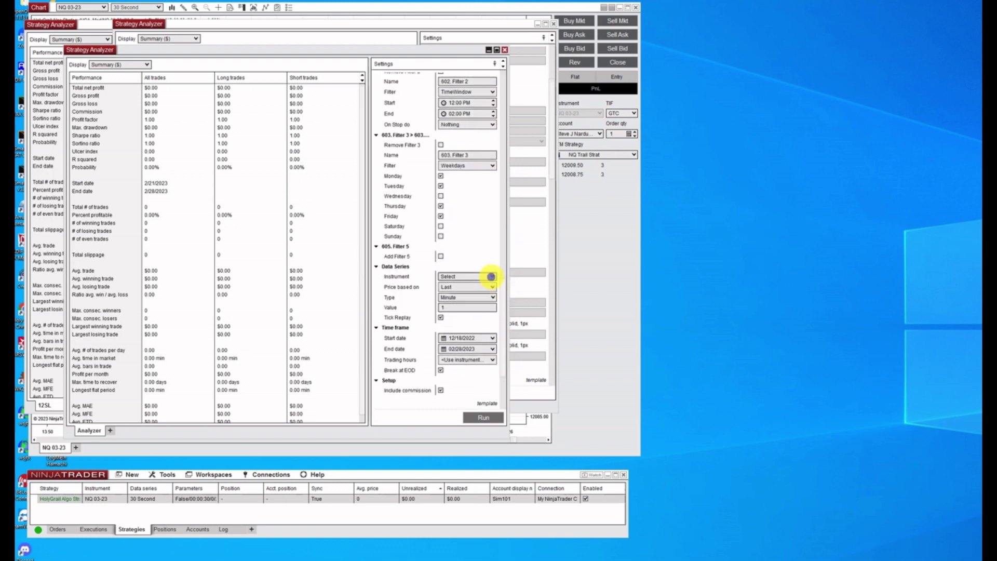
- Run the backtest on NQ 03-23 with a start date of 02/01/2023
click(491, 277)
click(464, 291)
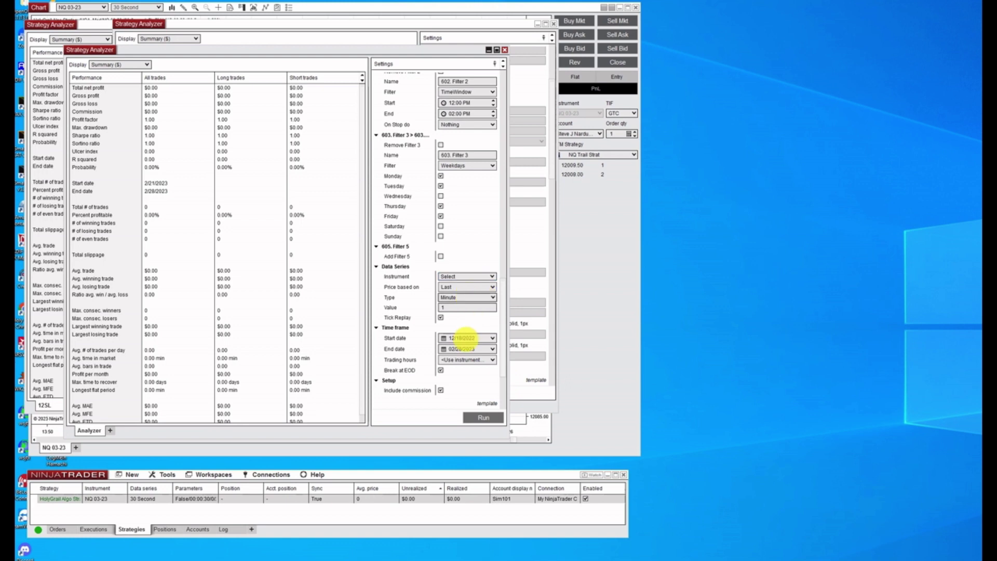
click(491, 338)
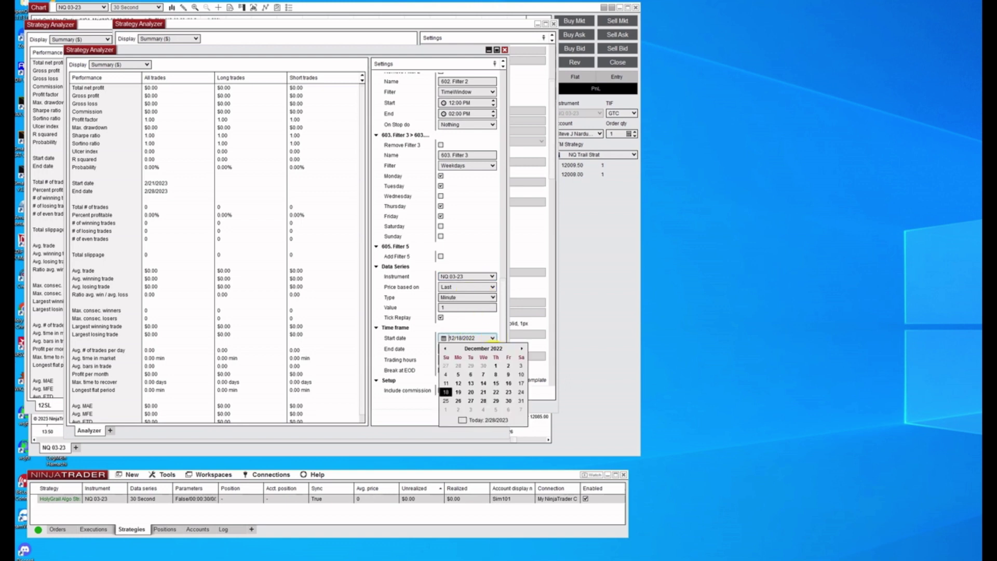
click(522, 348)
click(483, 409)
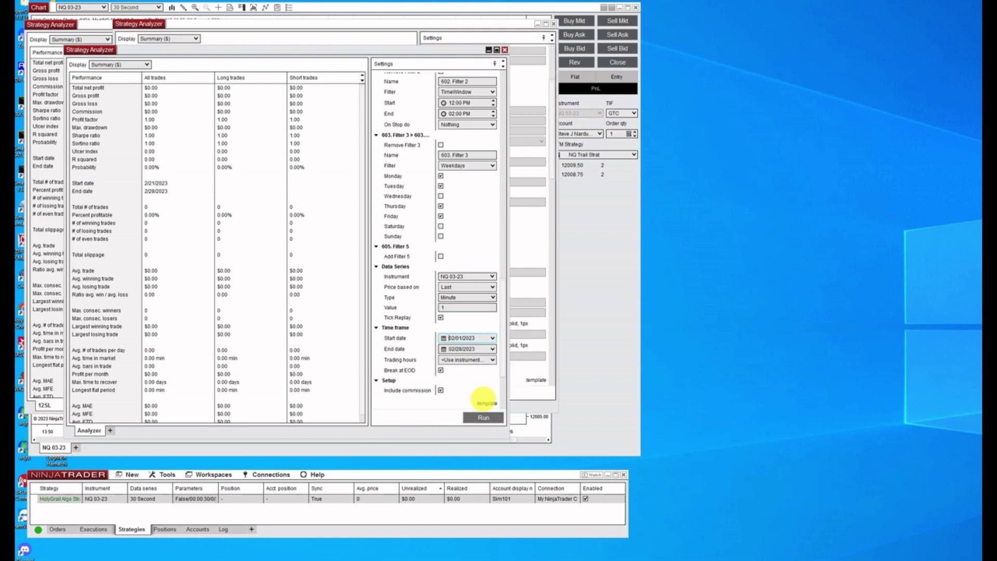
click(483, 417)
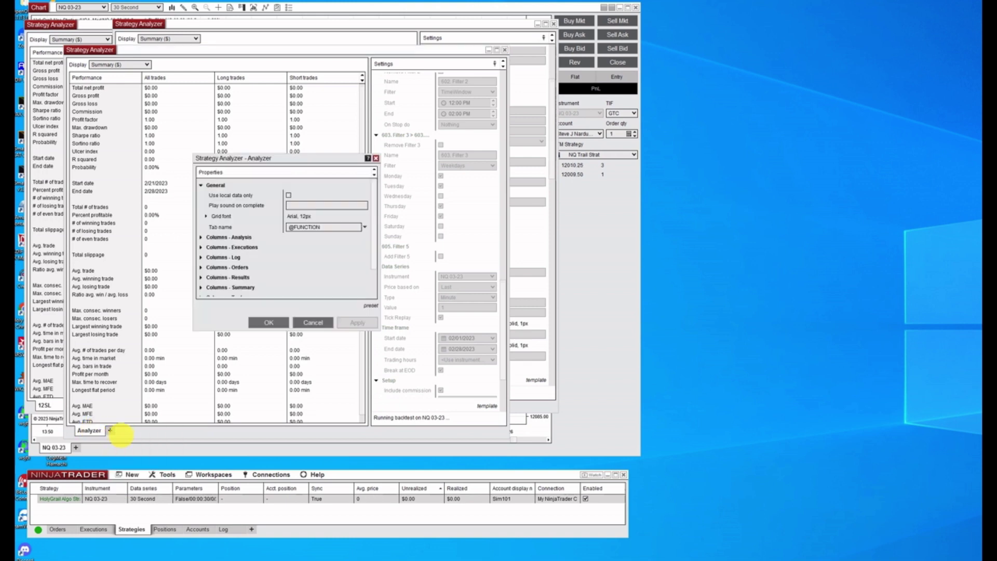
- Rename this analyzer's tab to 15SL
click(317, 227)
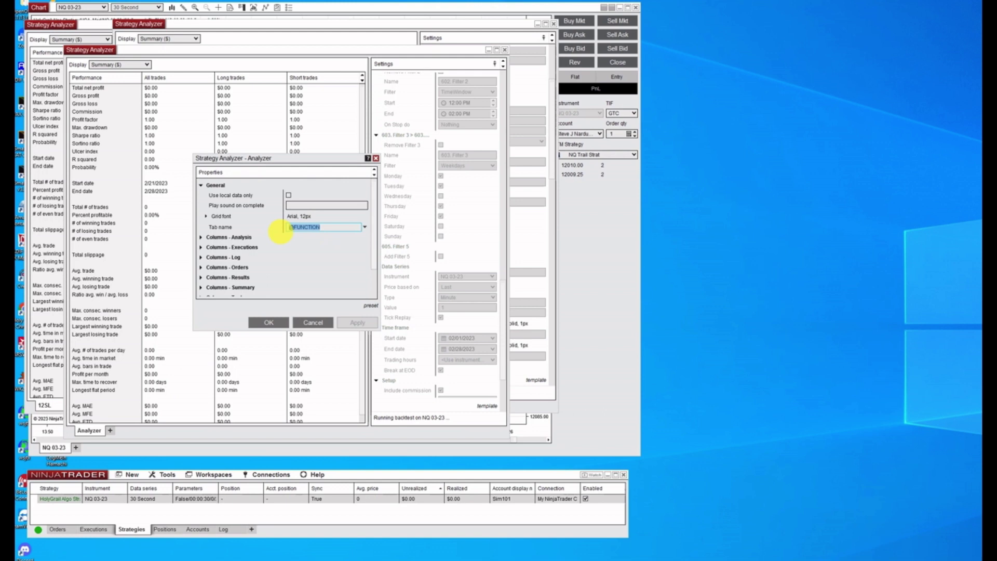
text(15SL)
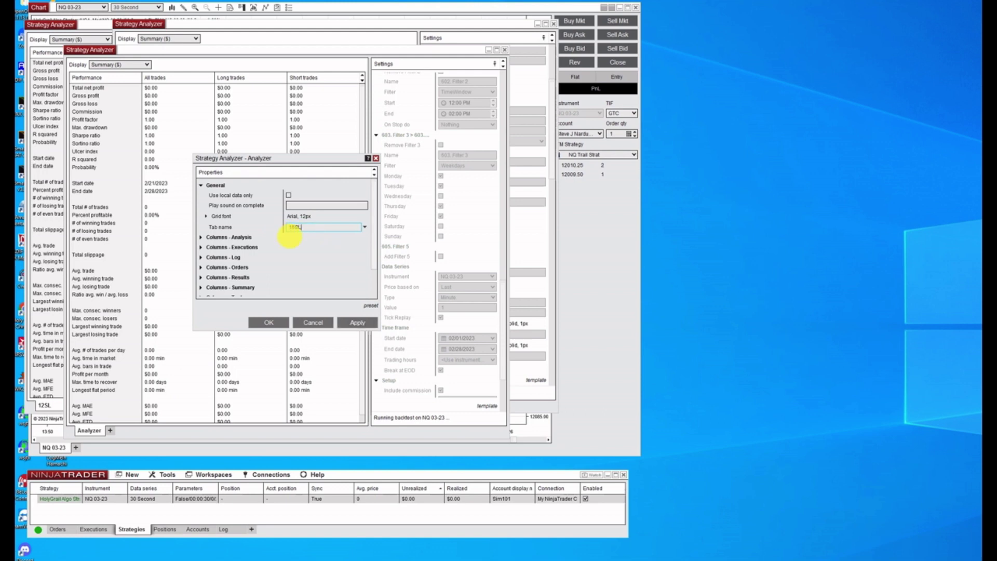
click(347, 322)
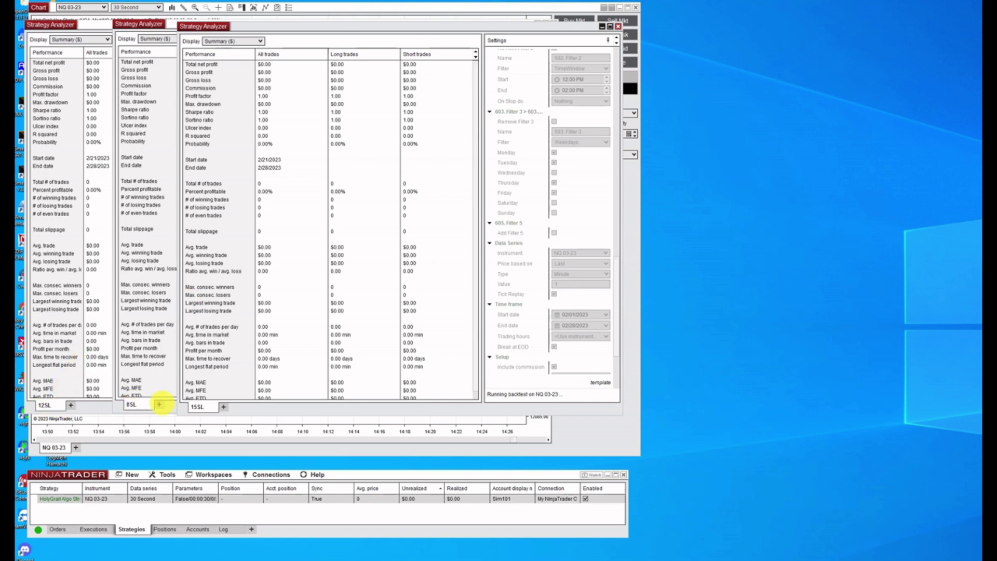
- Open a fourth Strategy Analyzer window from the Control Center's New menu
click(133, 474)
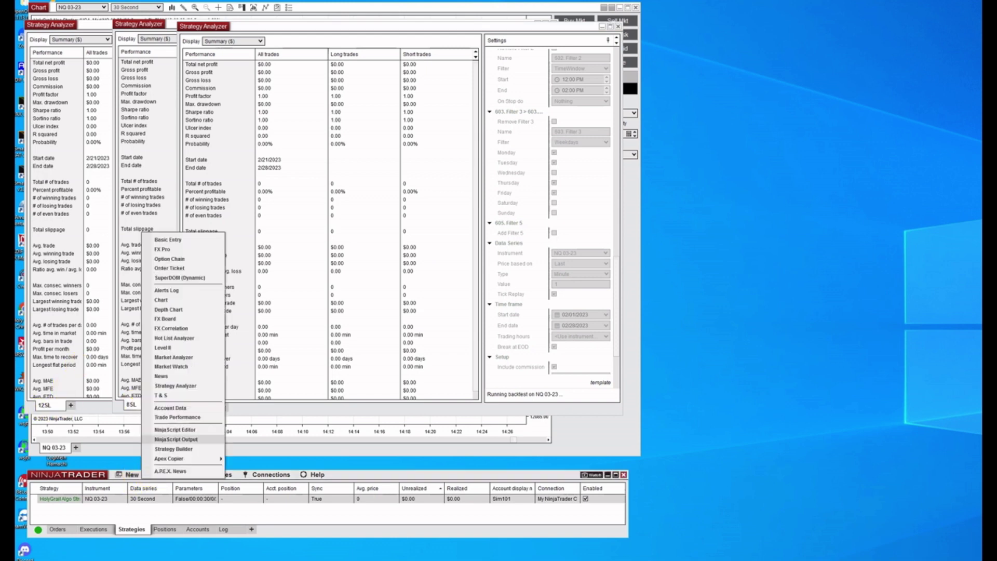
click(175, 386)
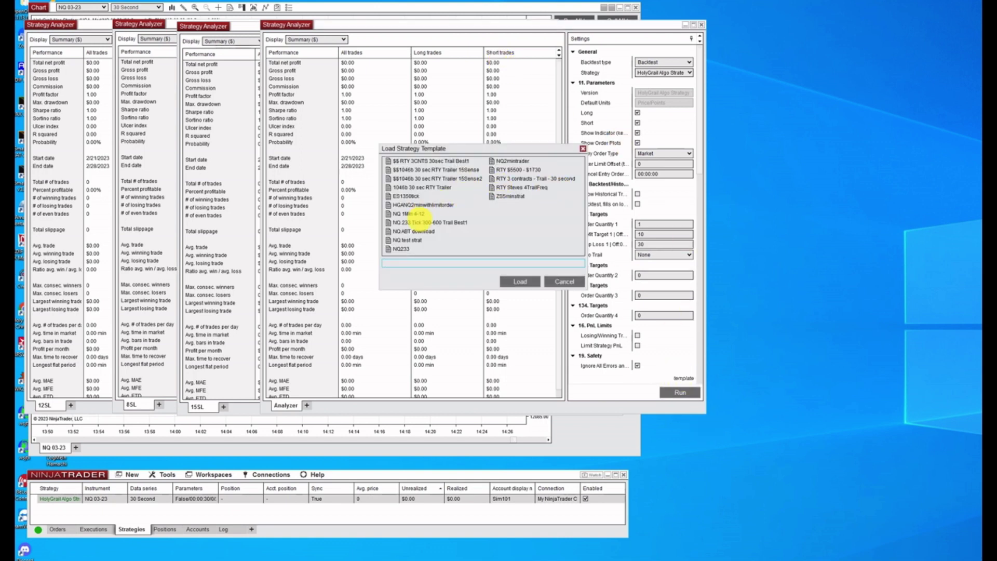
- Load the NQ 1Min 4-12 template and change Stop Loss 1 to 10
double_click(416, 213)
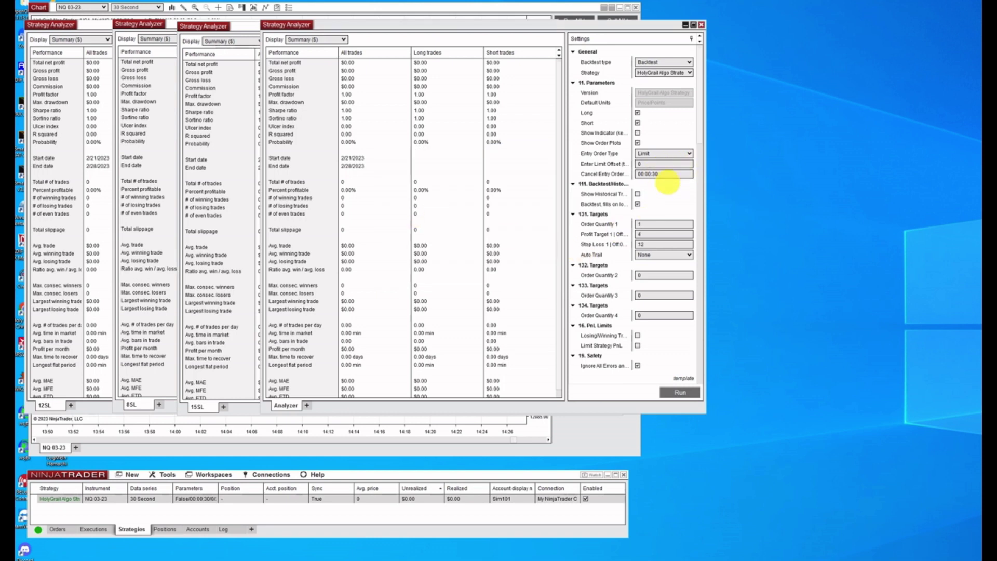
double_click(649, 244)
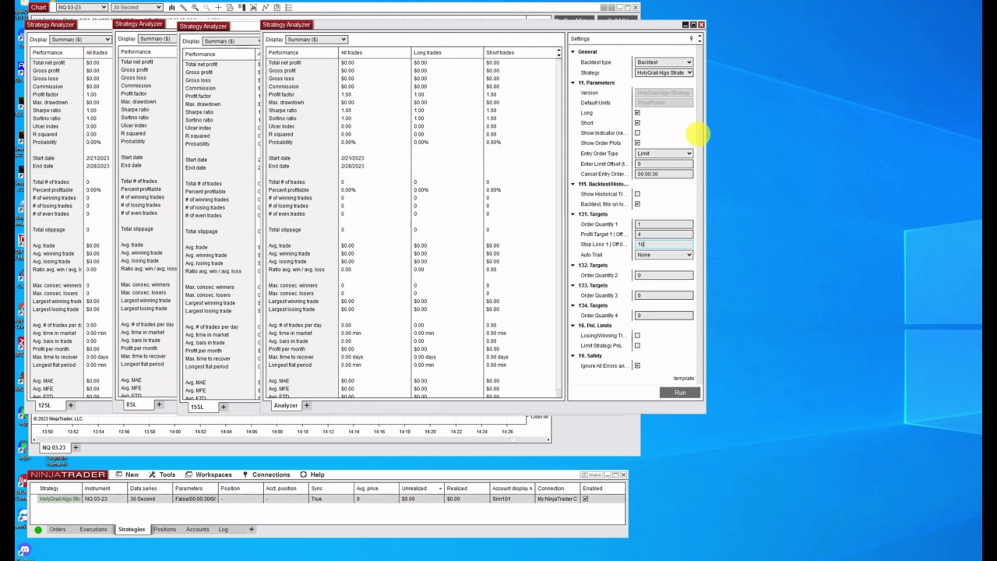
drag(699, 133, 702, 322)
- Run the 10-point stop backtest on NQ 03-23 starting 02/01/2023
click(688, 275)
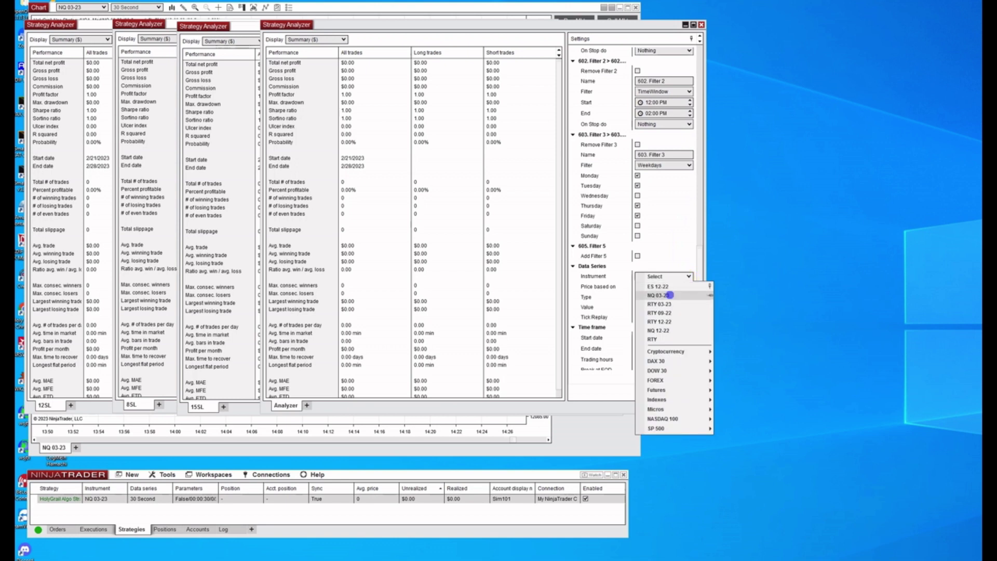
click(669, 295)
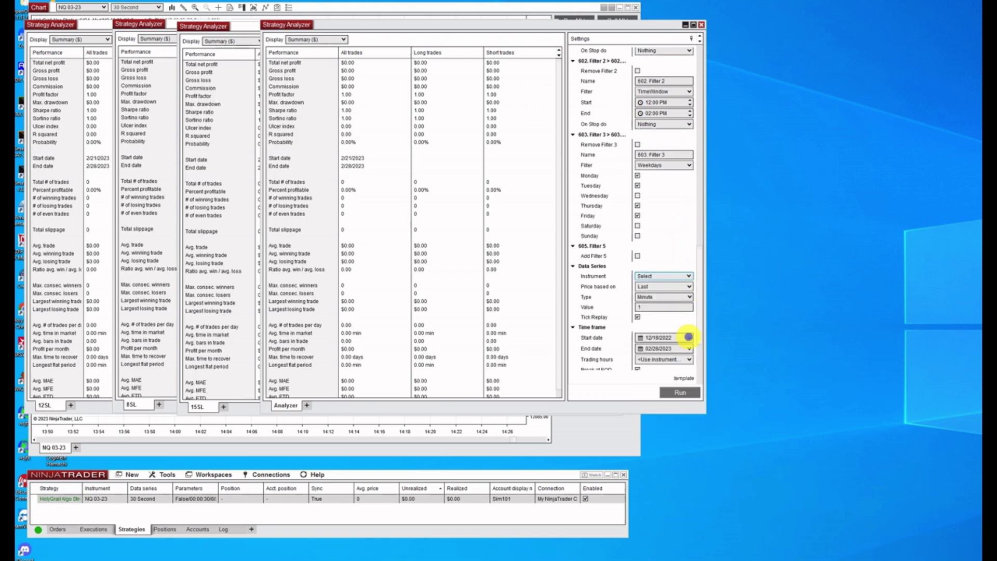
click(688, 338)
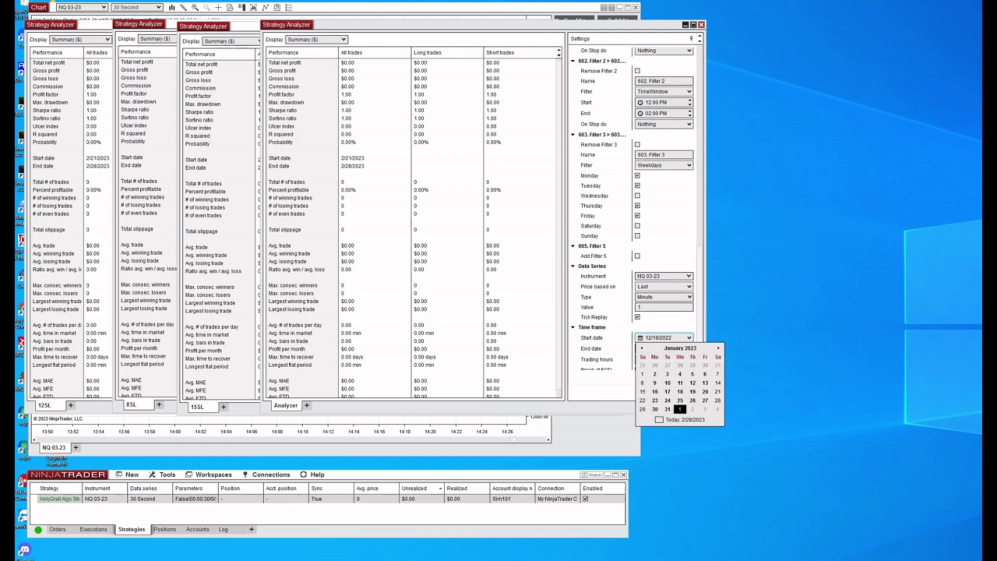
click(679, 409)
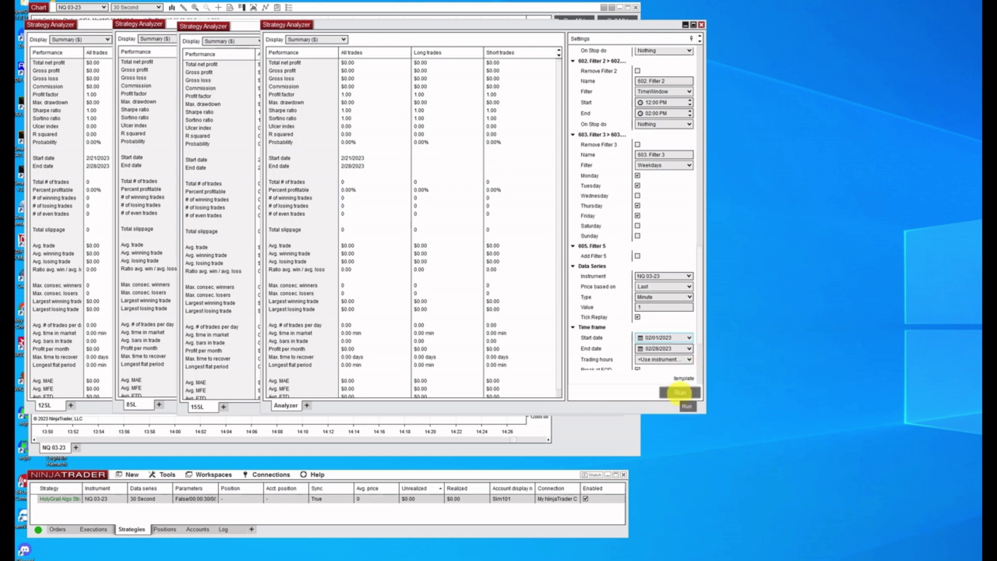
click(680, 393)
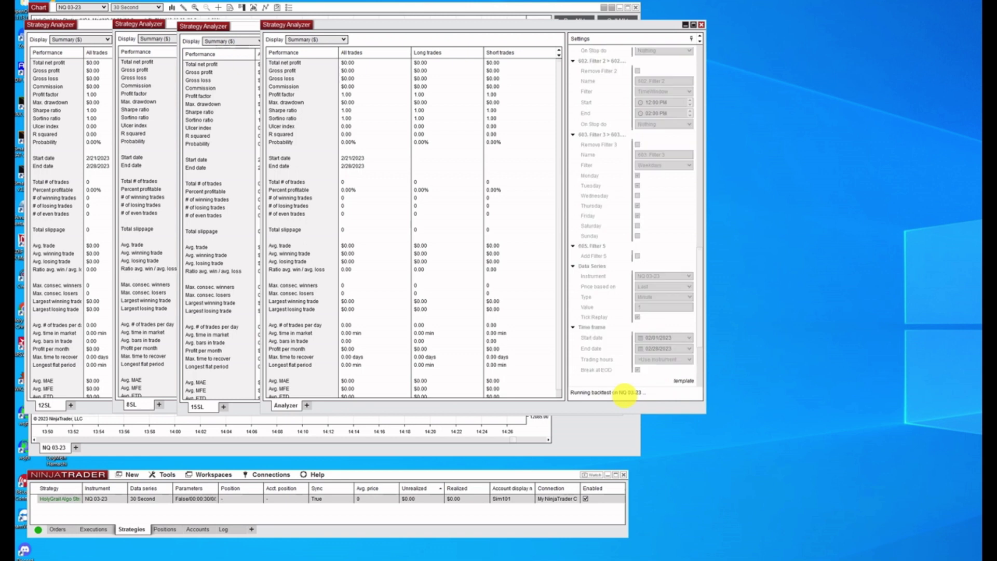
right_click(281, 405)
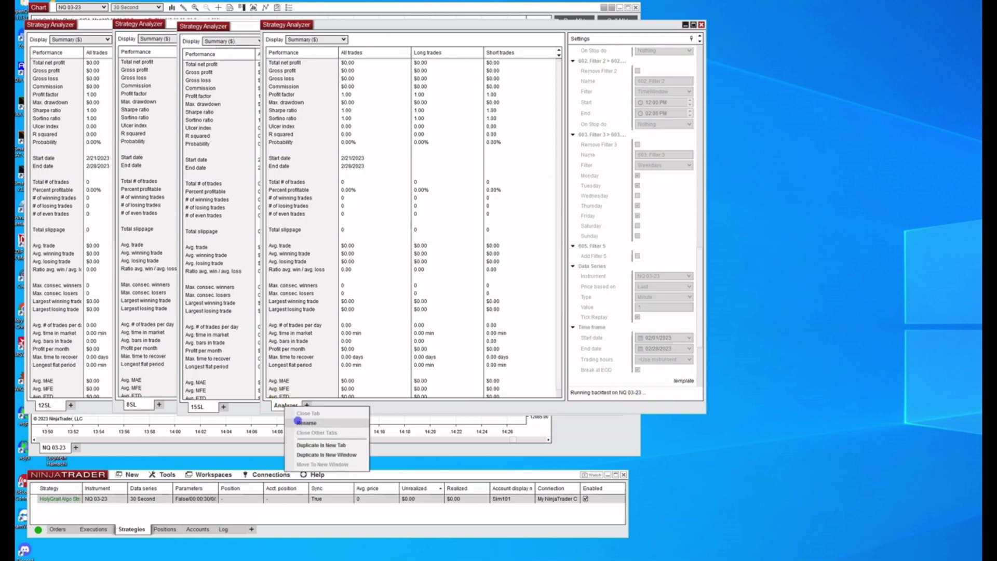
- Rename the fourth analyzer tab to 10SL and open the NinjaScript Output window
click(296, 416)
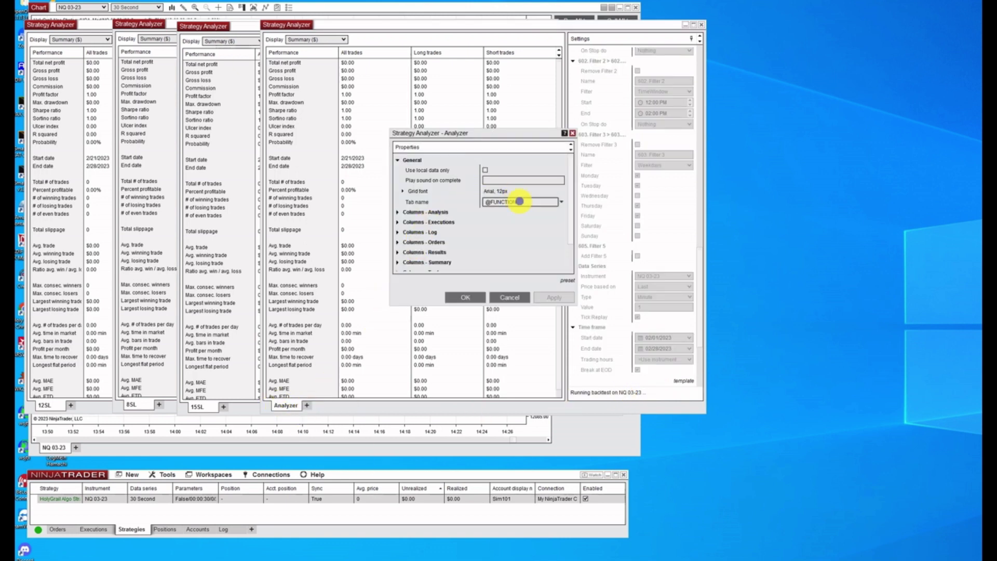
text(10SL)
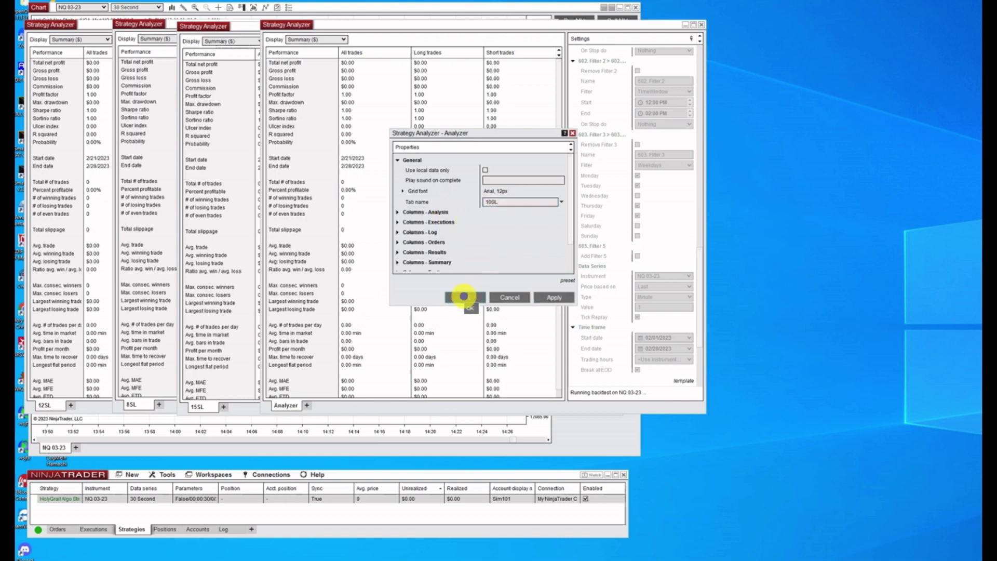
click(464, 297)
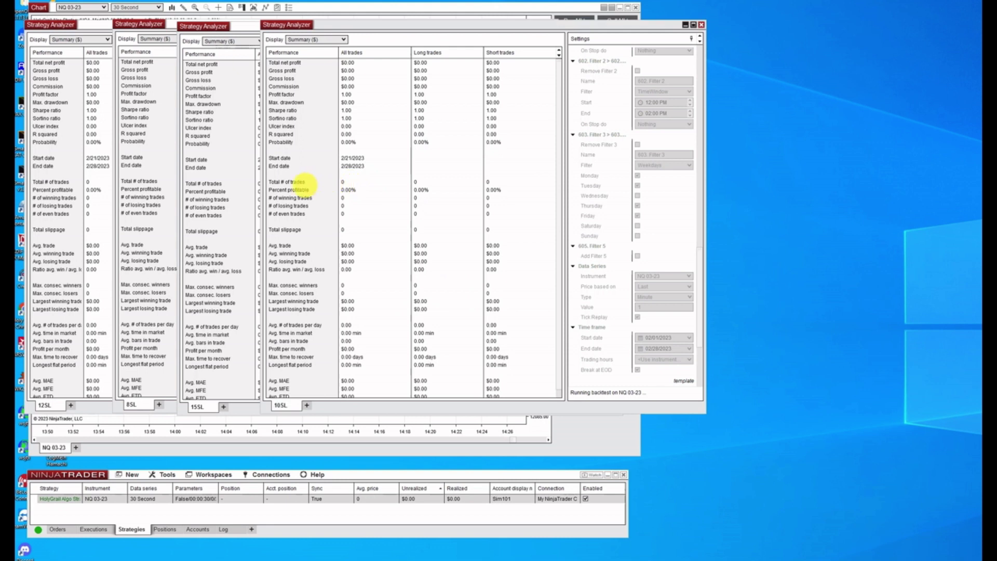
right_click(81, 188)
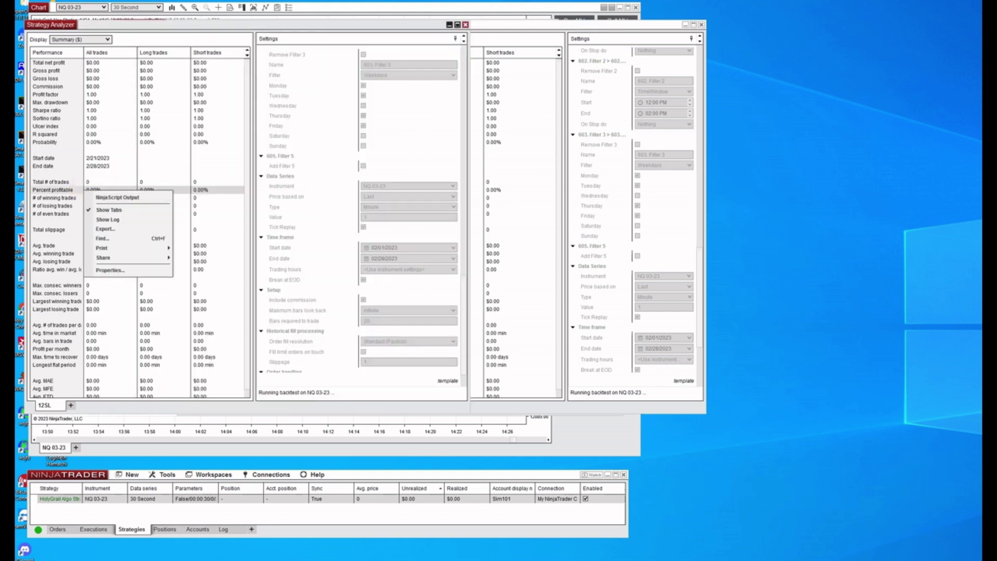
click(98, 196)
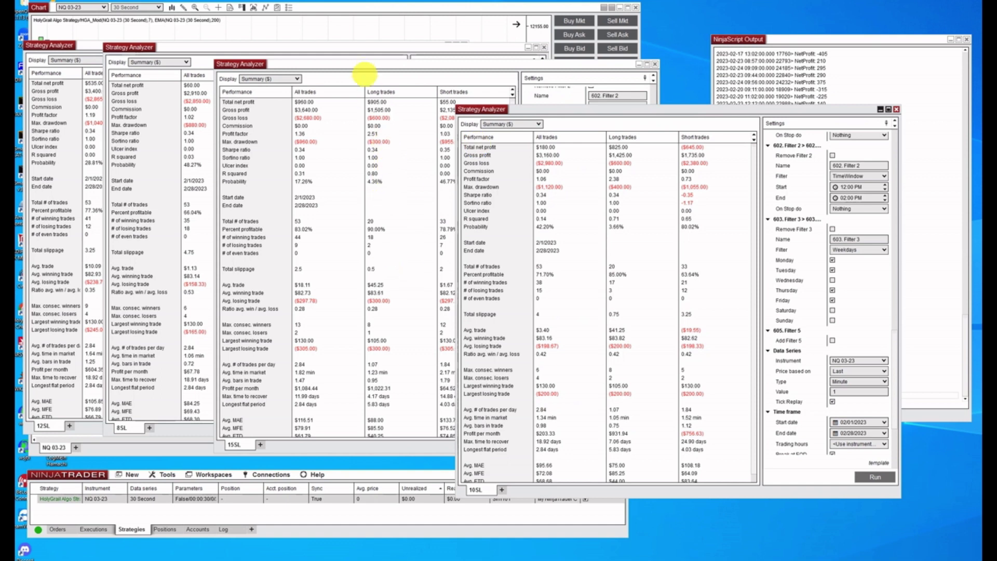
- Rearrange the 15SL, 8SL and 10SL analyzer windows to view each one's results
drag(364, 67, 395, 102)
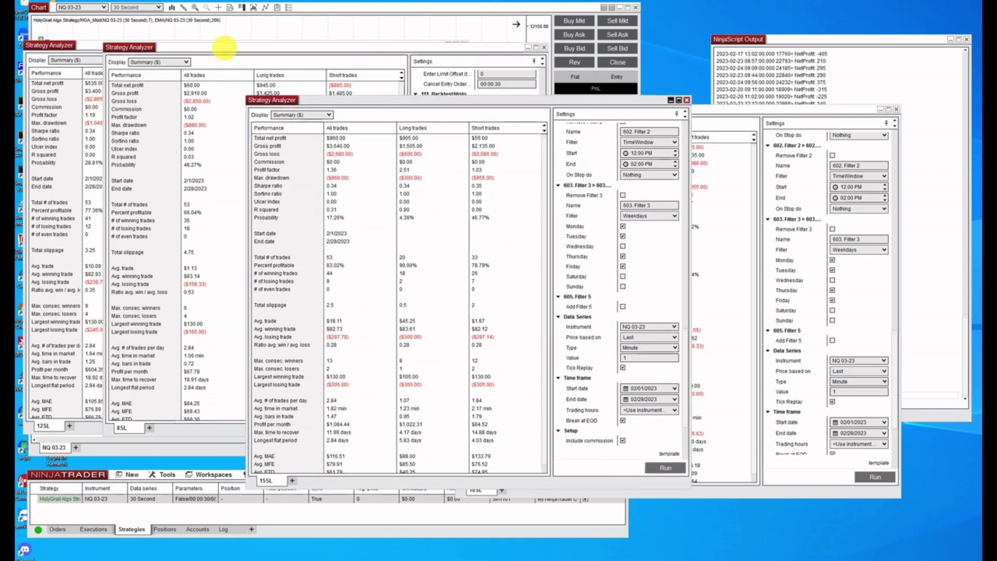
click(224, 47)
drag(224, 48, 254, 68)
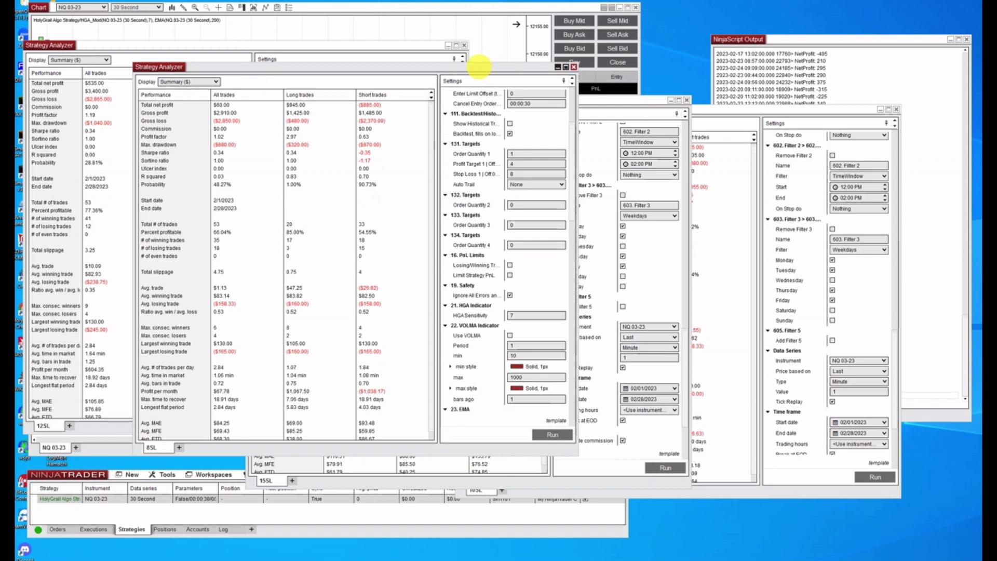
click(390, 44)
click(520, 67)
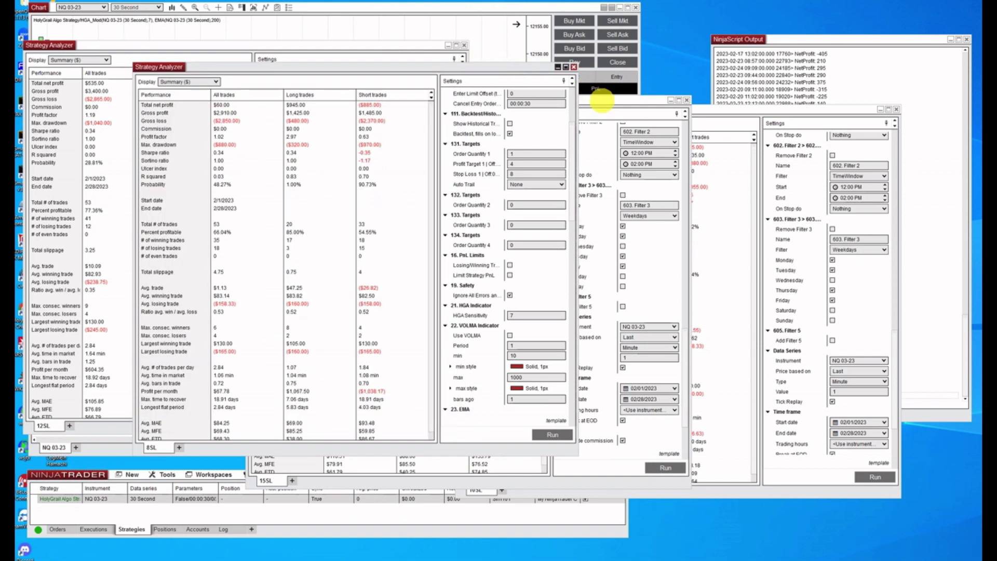
click(602, 101)
click(707, 104)
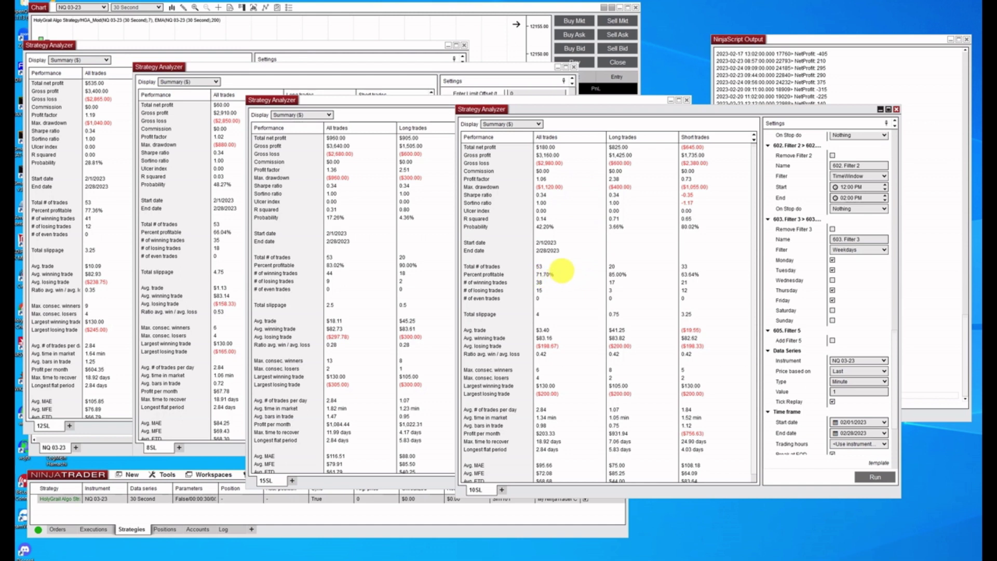
click(365, 98)
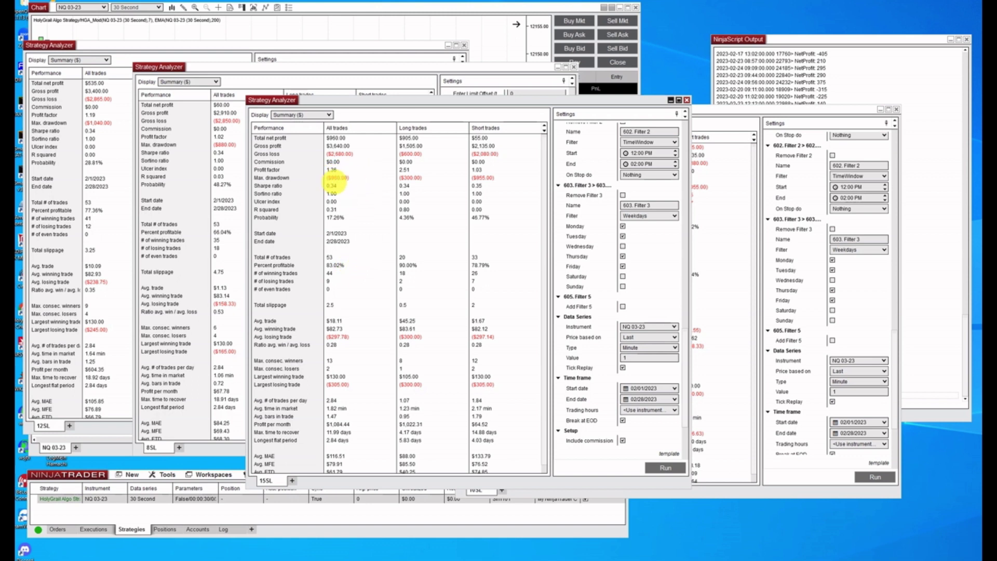
click(229, 70)
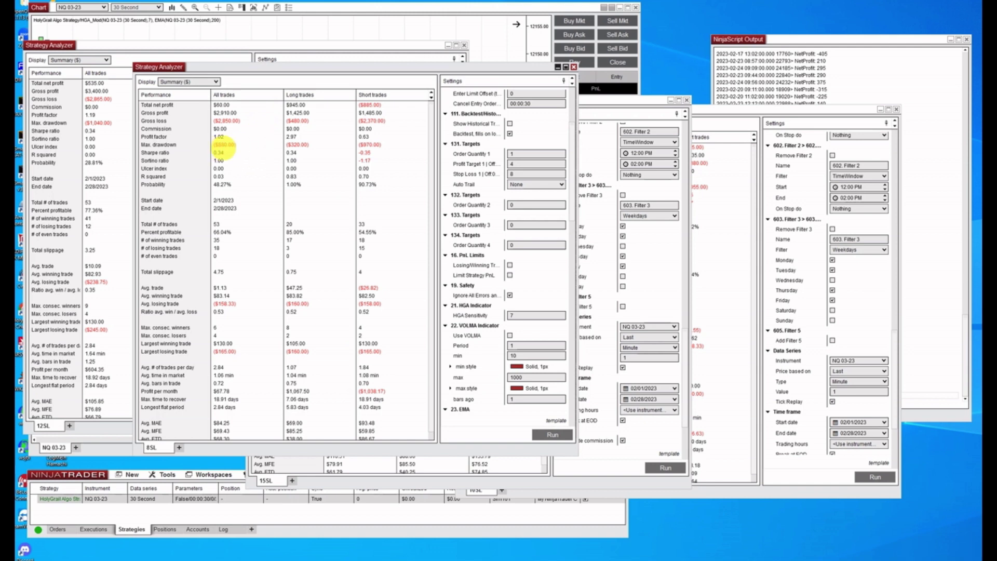
- Compare 15SL ($960) with 12SL ($535) and 8SL ($60), then close a rear window
drag(597, 100, 676, 112)
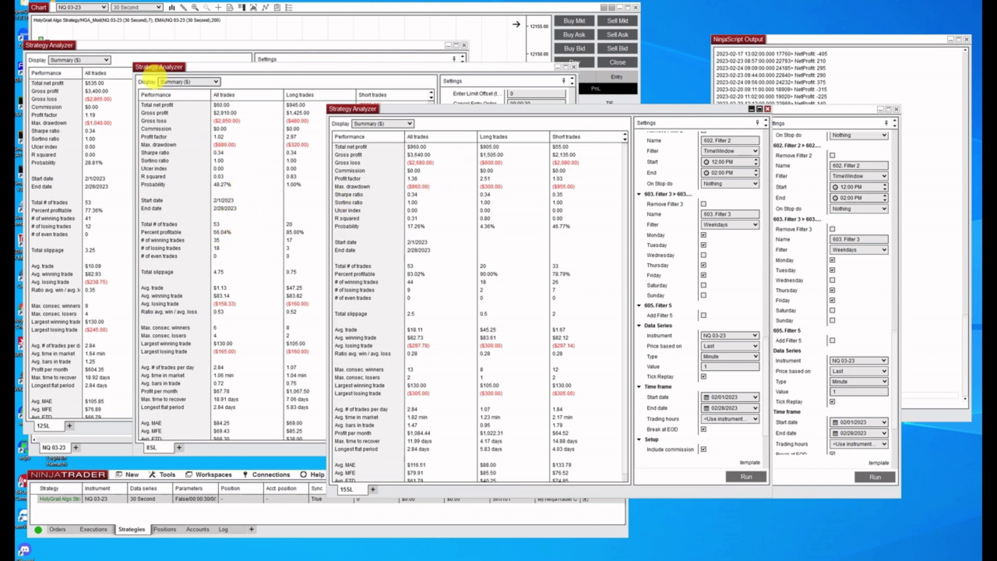
click(120, 47)
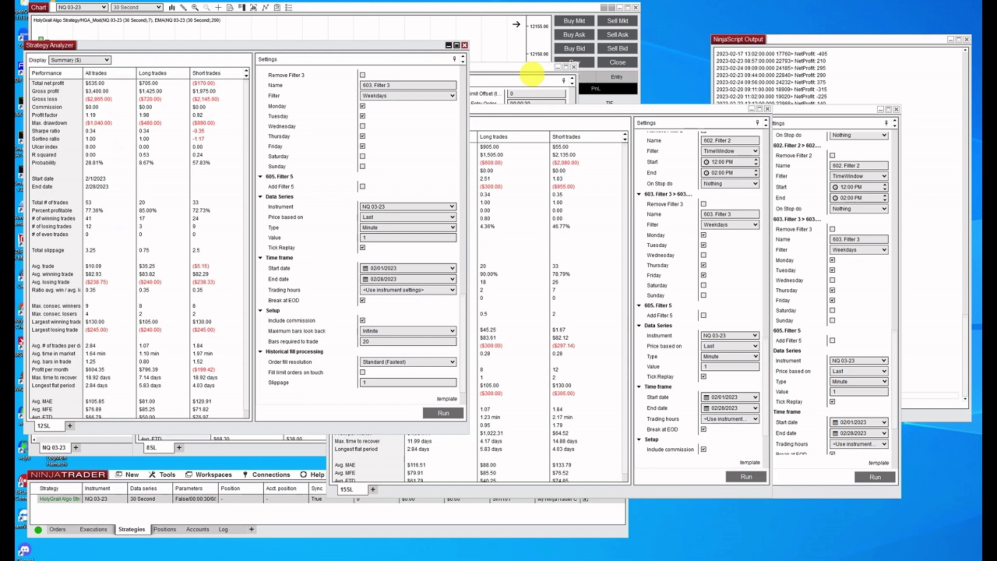
click(531, 70)
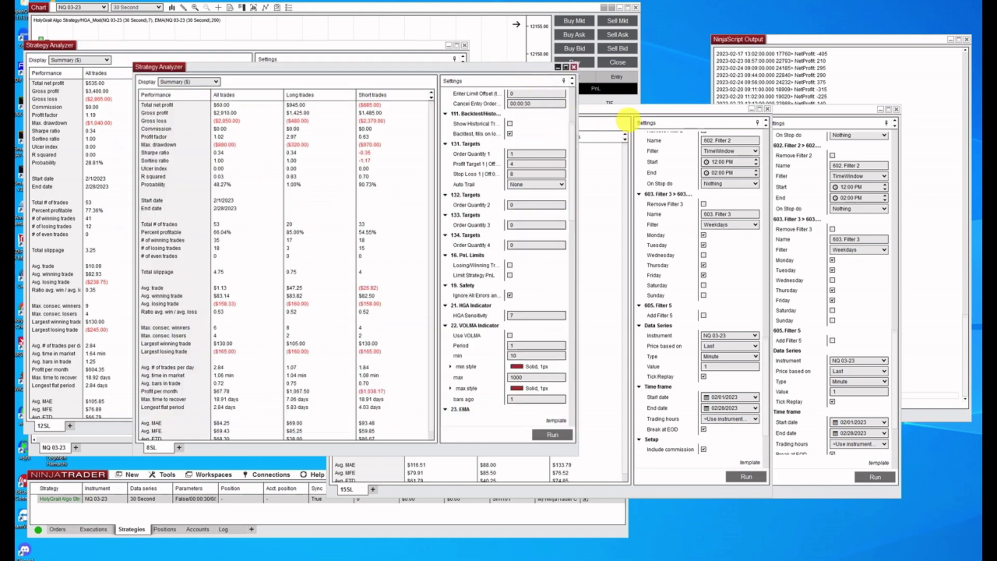
click(631, 109)
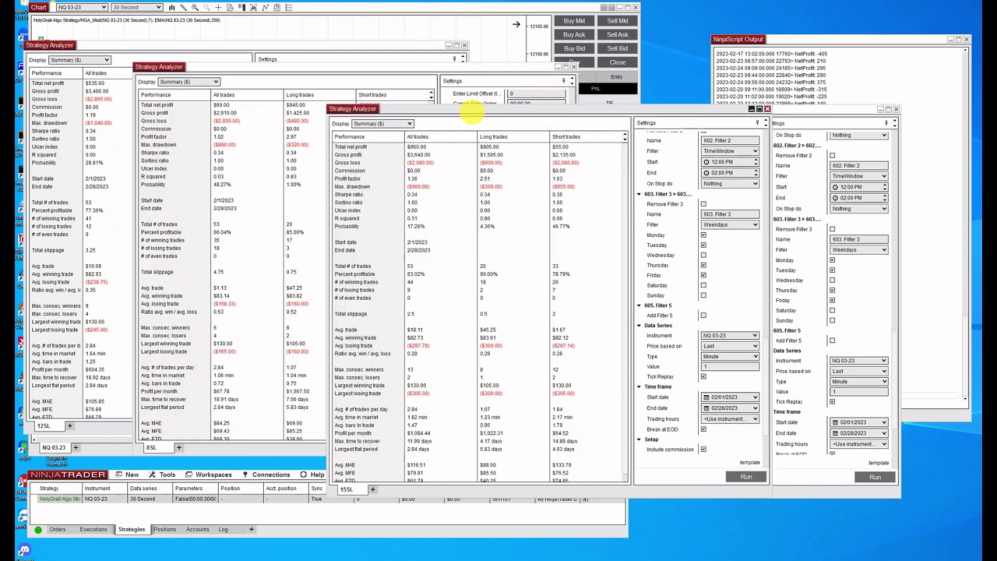
drag(472, 113, 419, 66)
drag(570, 65, 450, 26)
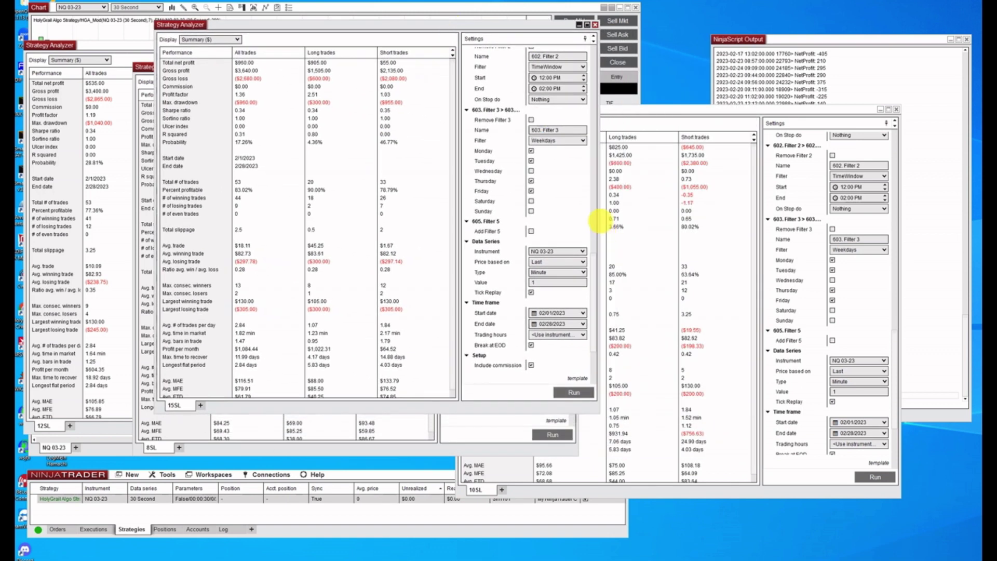
drag(595, 188, 597, 100)
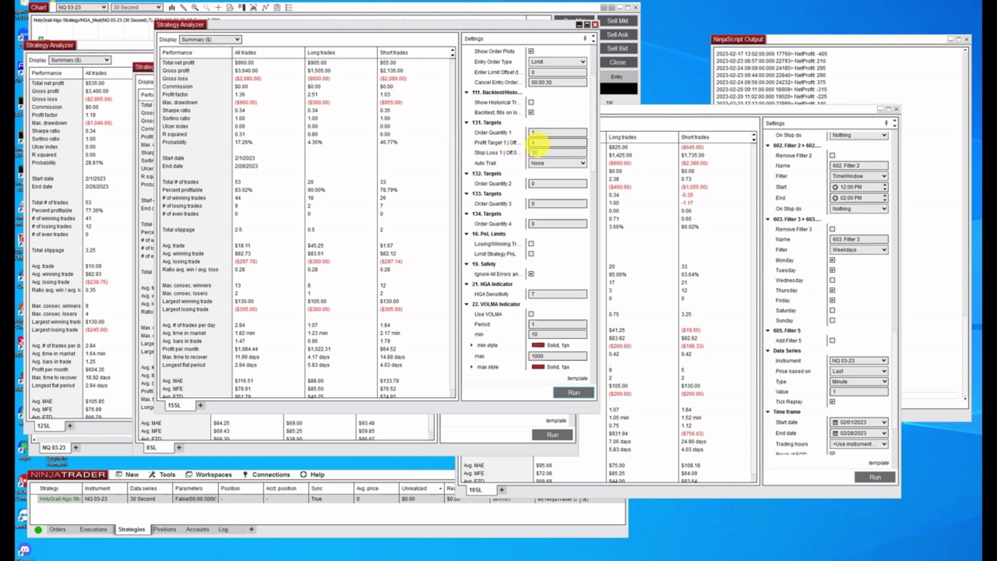
mouse_move(594, 155)
mouse_down()
mouse_move(600, 313)
mouse_move(585, 216)
mouse_move(592, 137)
mouse_up()
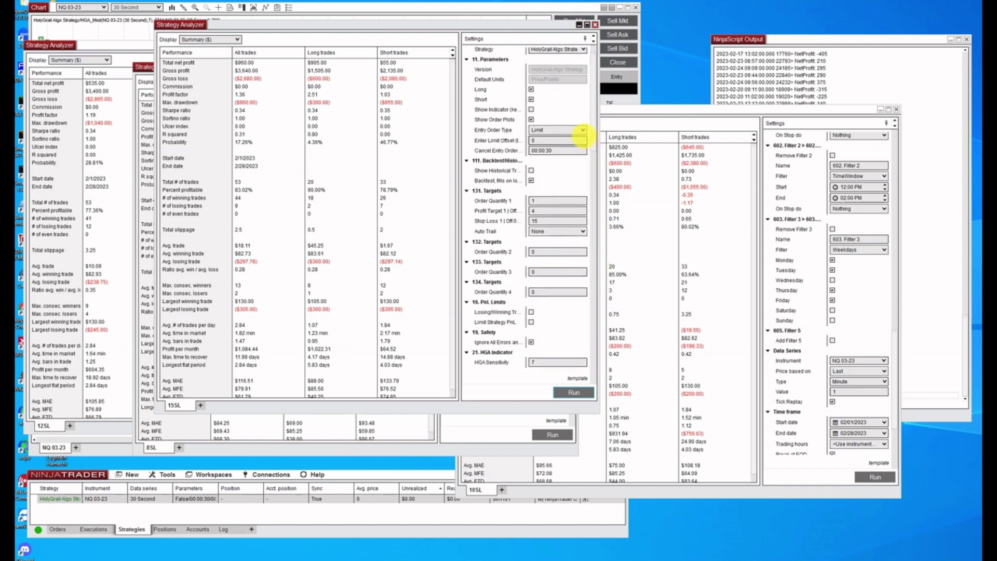
click(896, 109)
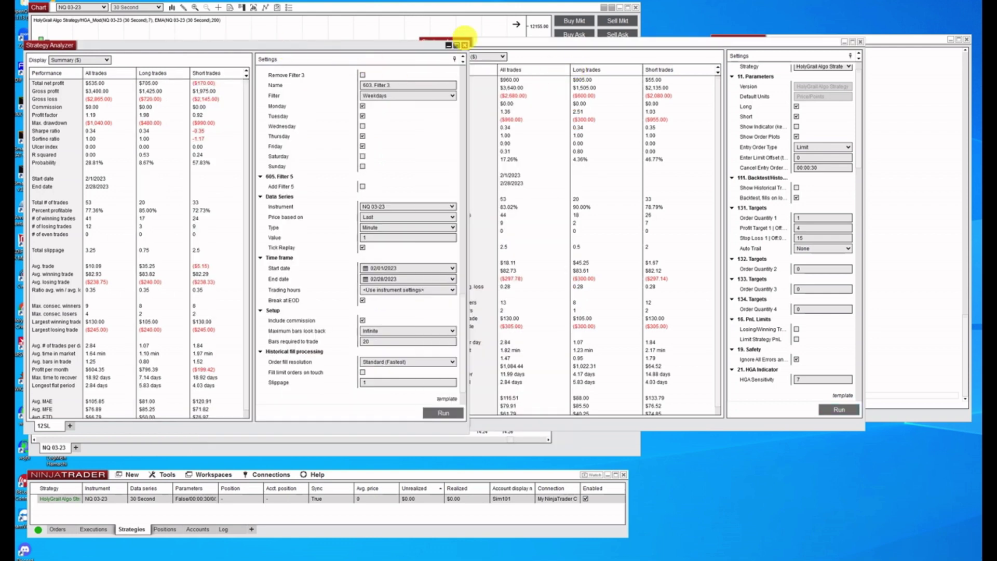
- Close the 12SL analyzer and switch the 15SL backtest type to Optimization
click(464, 45)
drag(571, 41, 341, 43)
scroll(628, 137, up, 1)
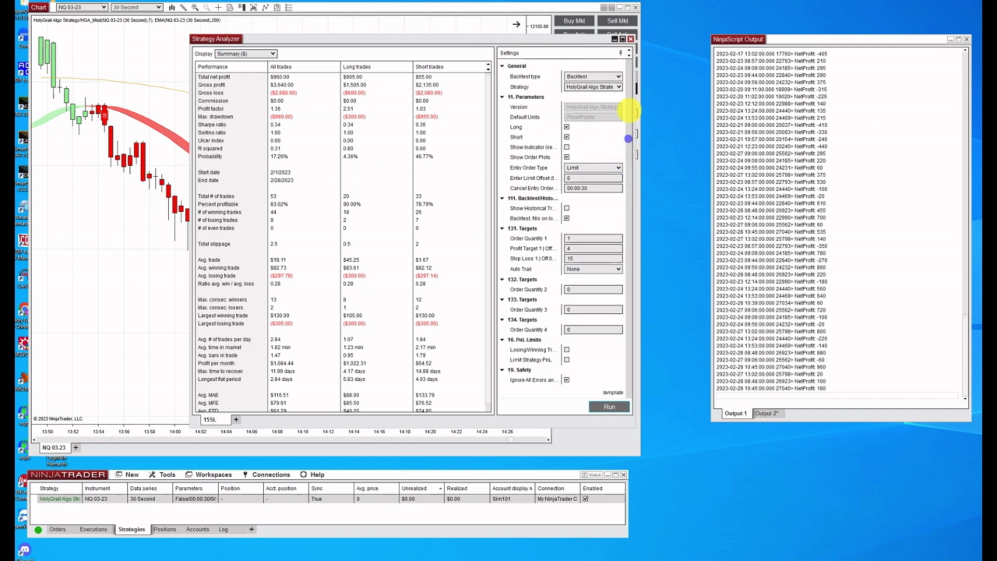
click(619, 76)
click(586, 94)
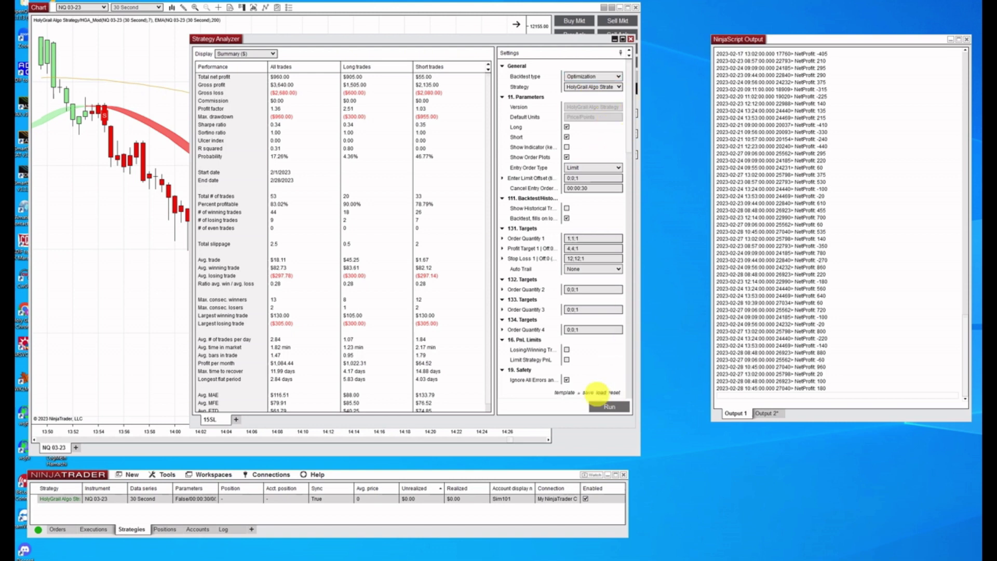
- Load the saved NQ strategy template and reselect Optimization as the backtest type
click(600, 392)
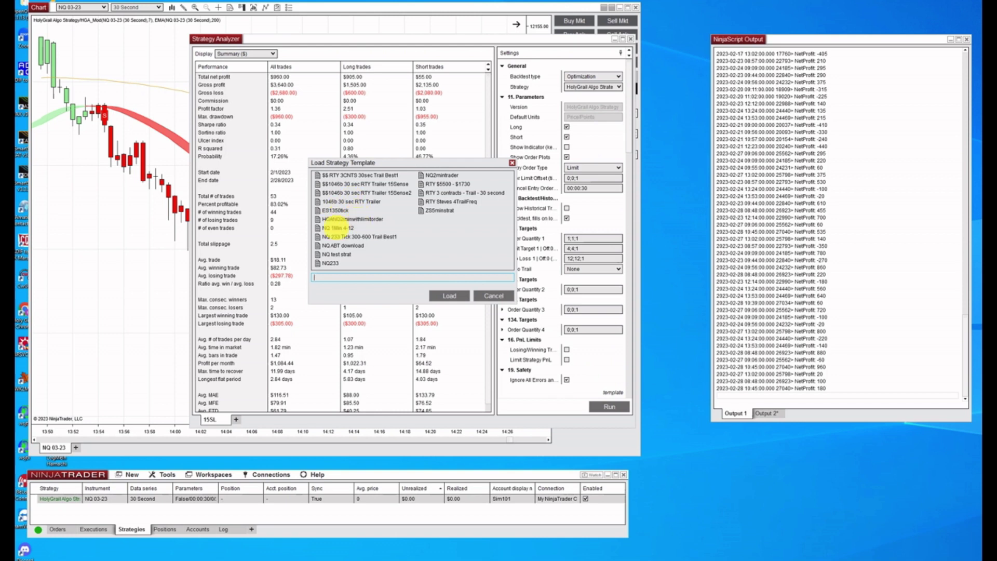
double_click(341, 228)
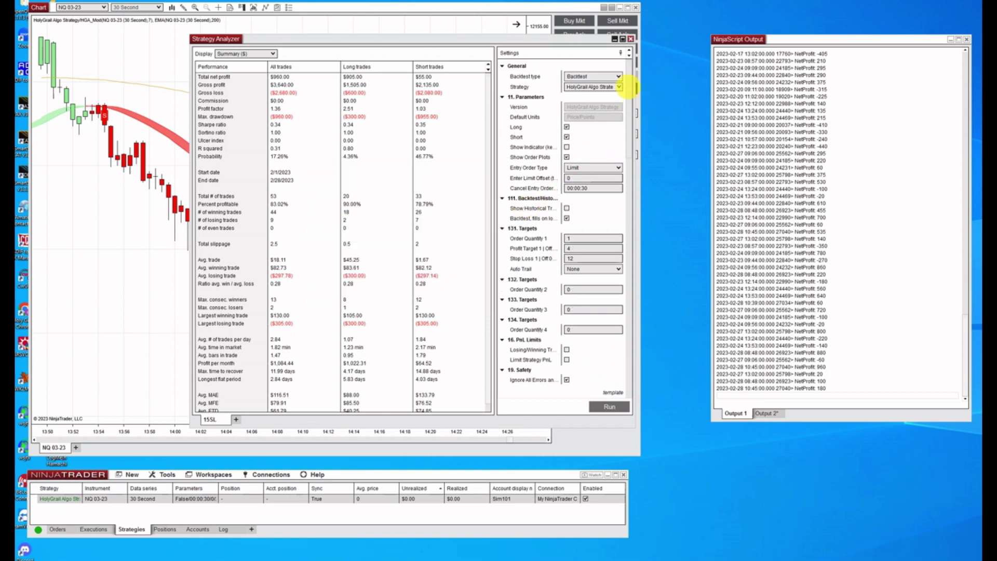
click(618, 77)
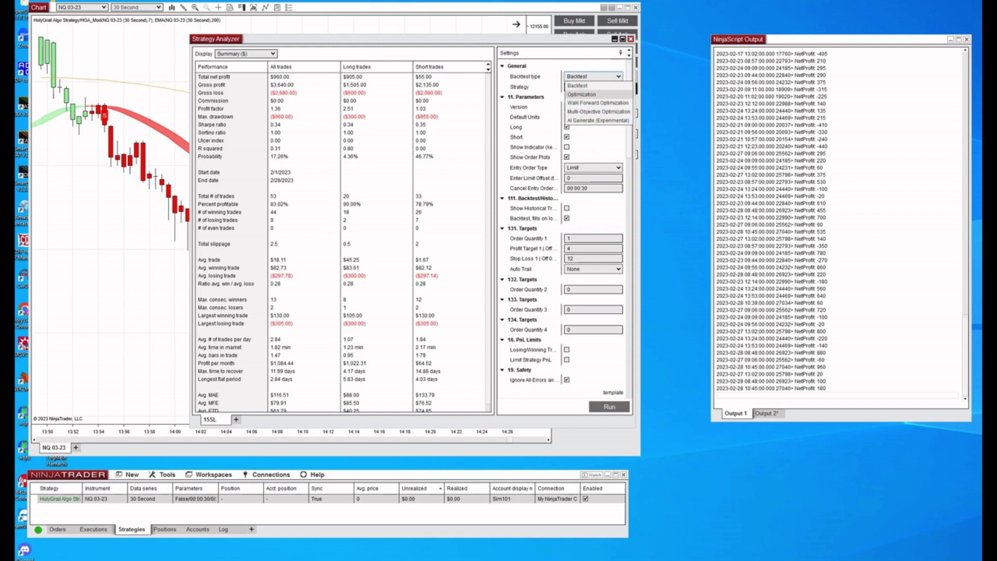
click(603, 94)
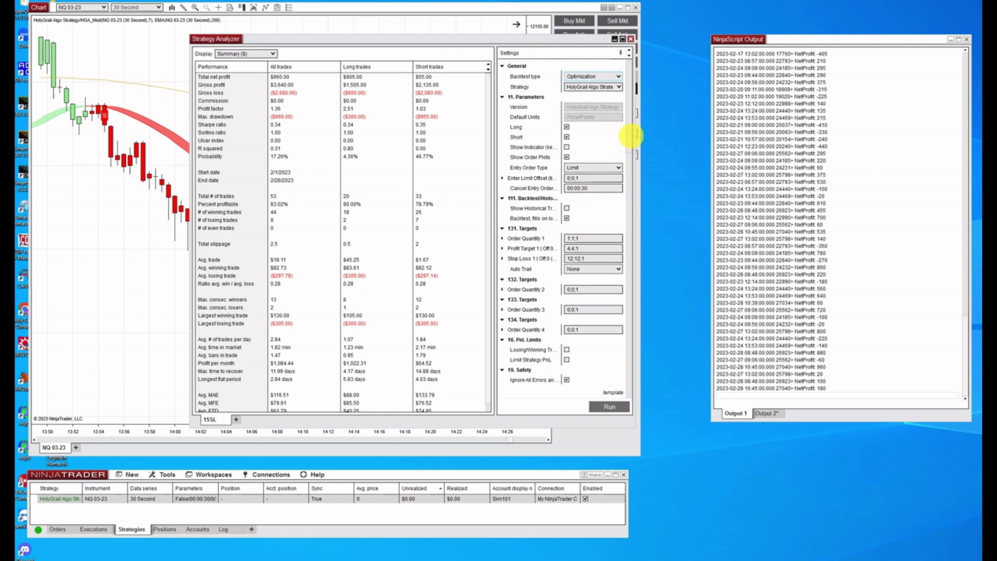
scroll(627, 133, down, 5)
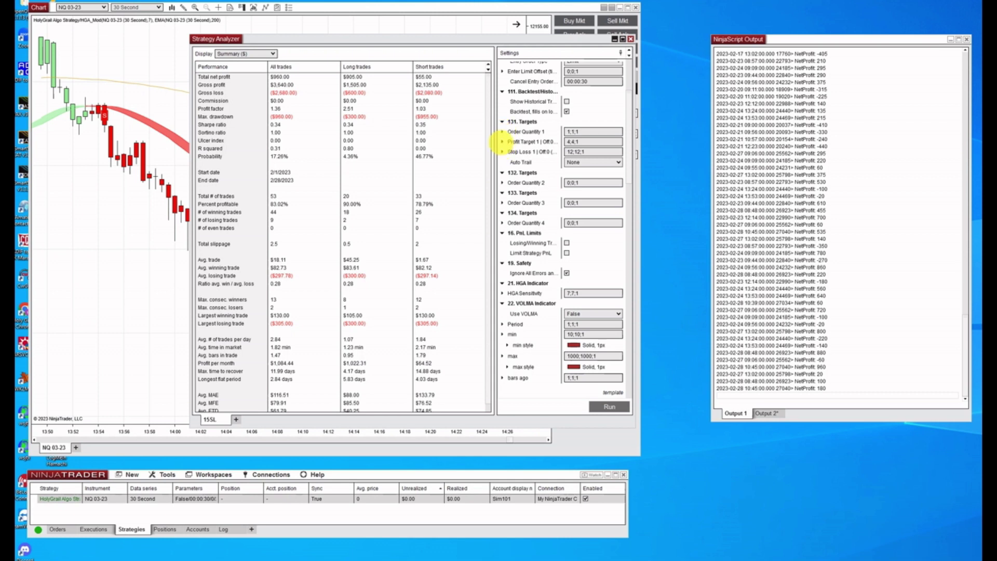
- Set Profit Target 1's optimization range to min 2, max 8, increment 1
click(501, 141)
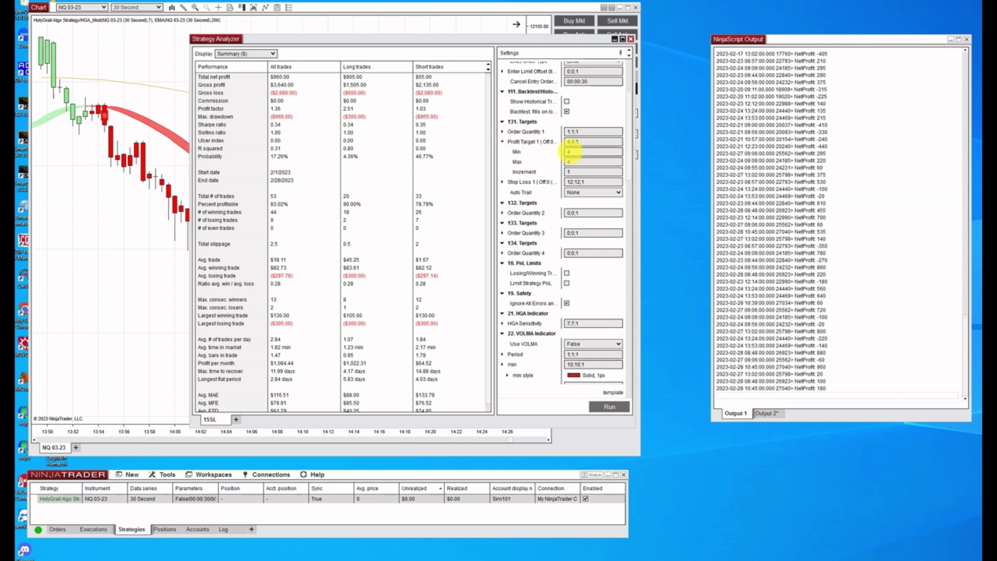
click(575, 152)
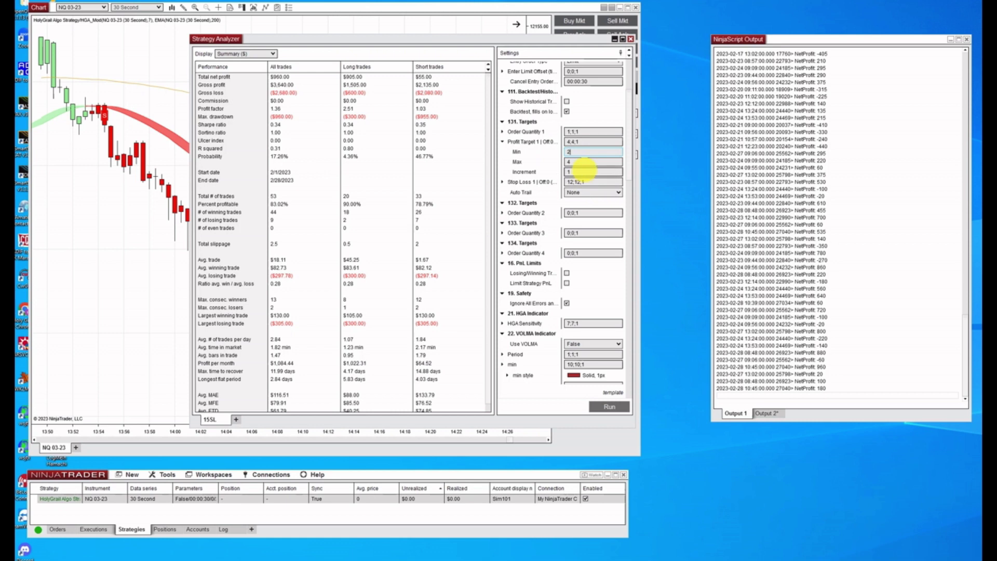
click(579, 162)
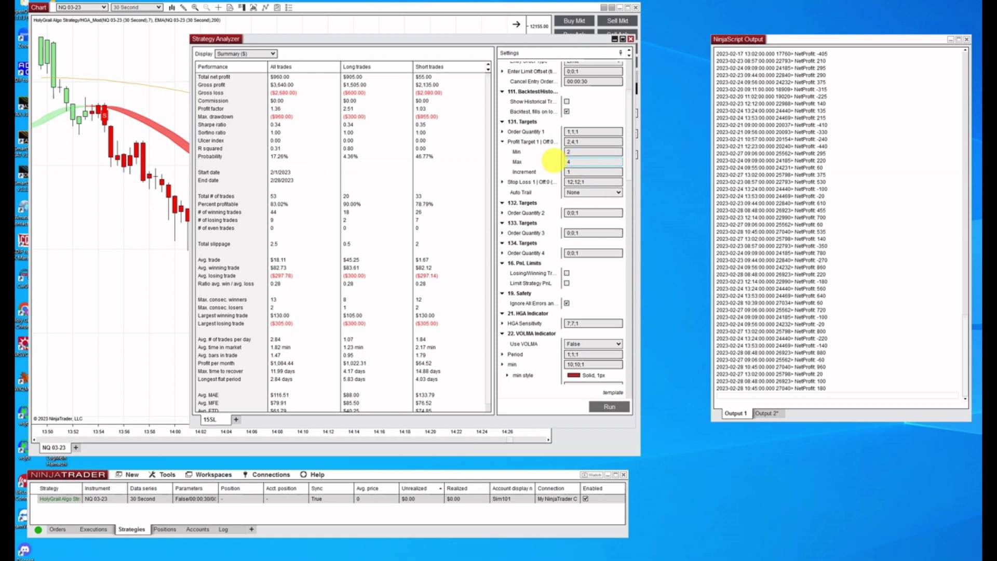
text(8)
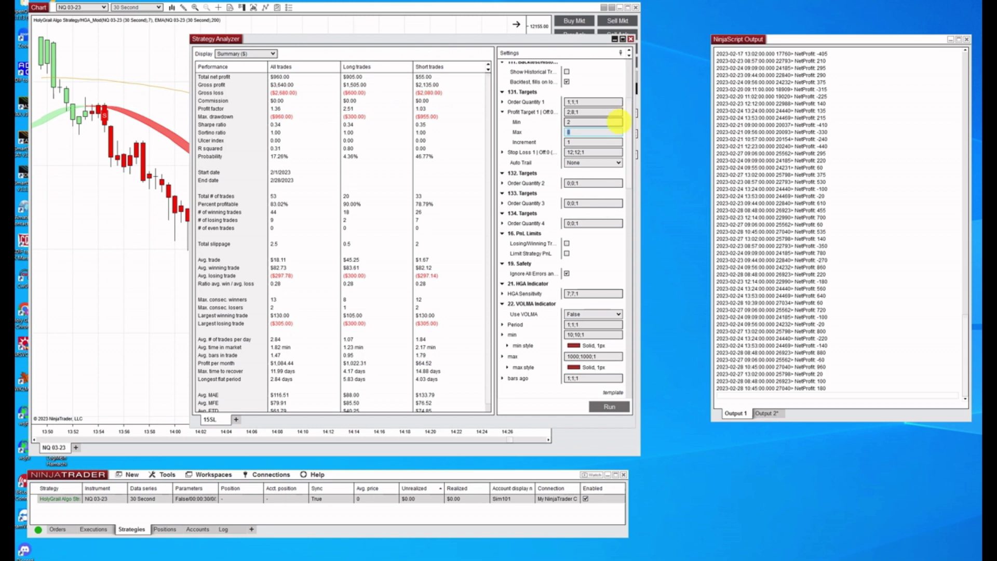
click(603, 133)
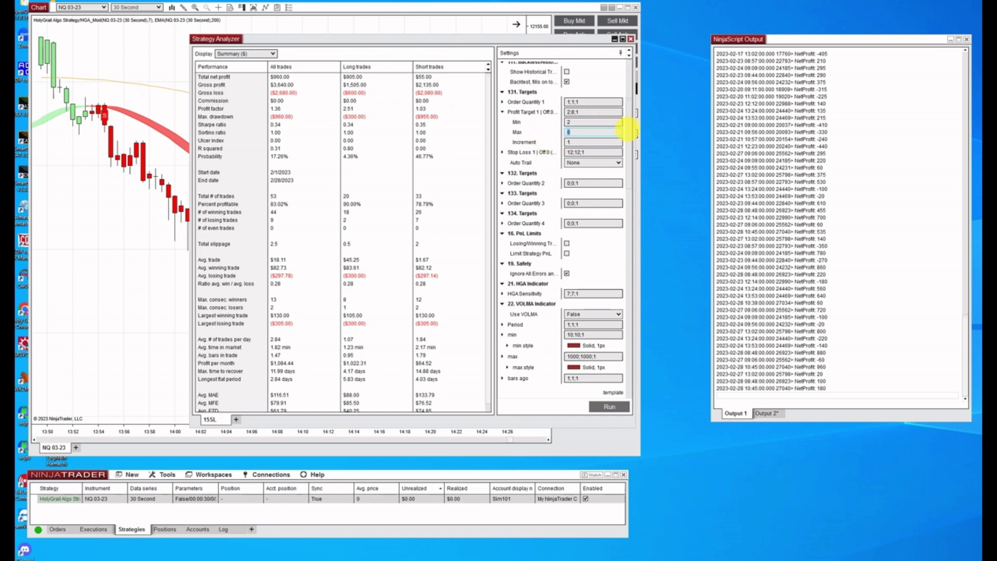
scroll(627, 129, down, 2)
scroll(629, 132, up, 3)
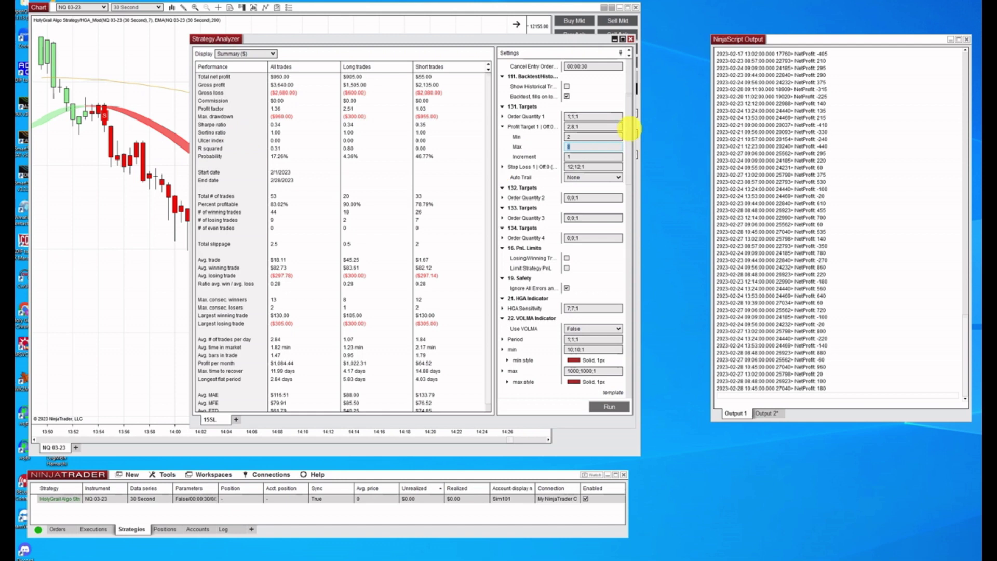
drag(628, 128, 618, 77)
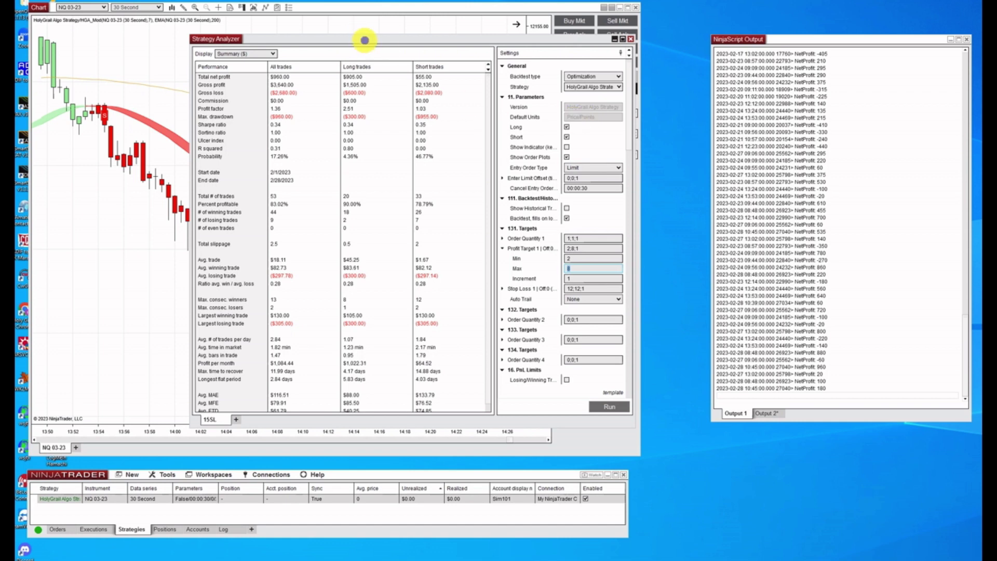
drag(367, 39, 479, 42)
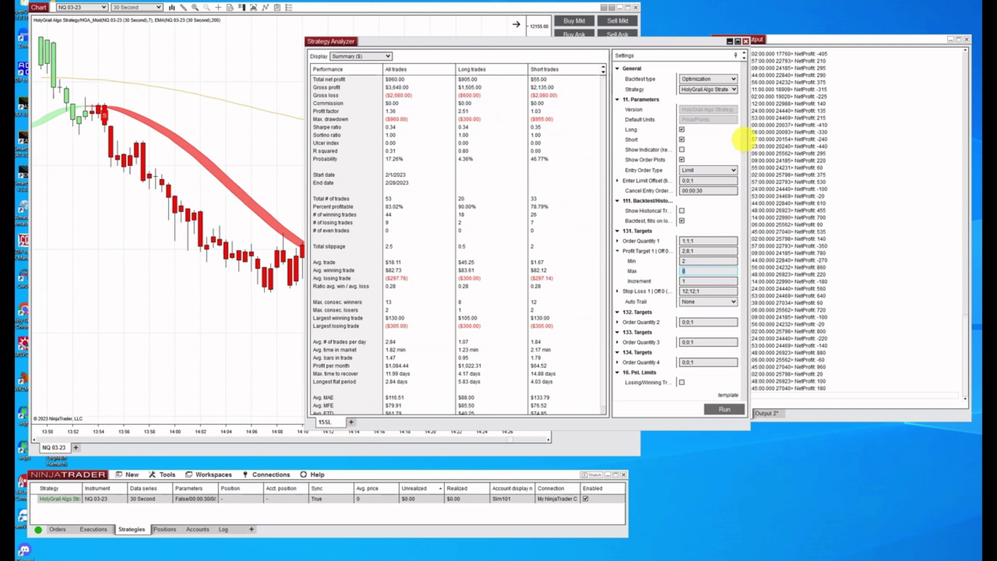
drag(742, 139, 753, 345)
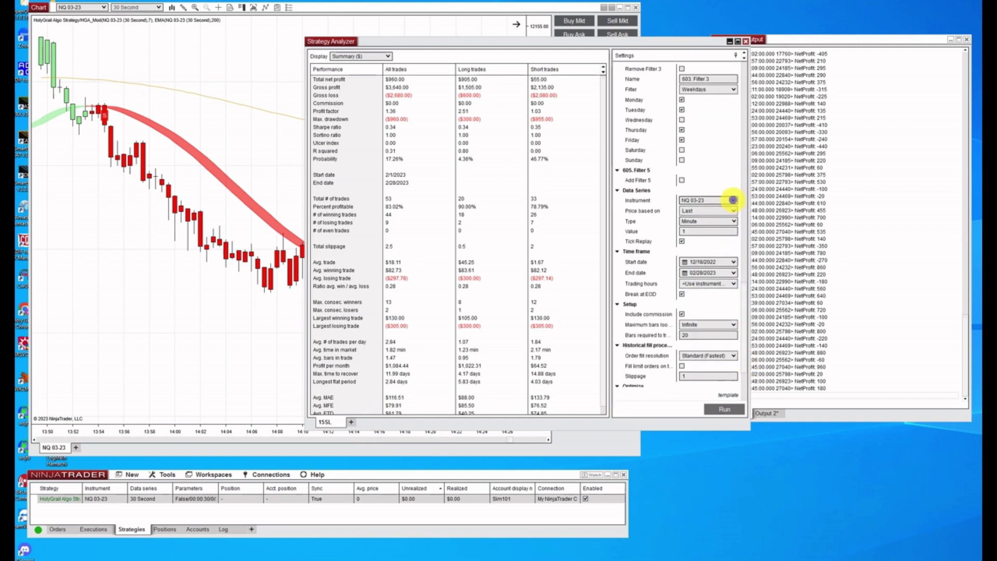
click(734, 200)
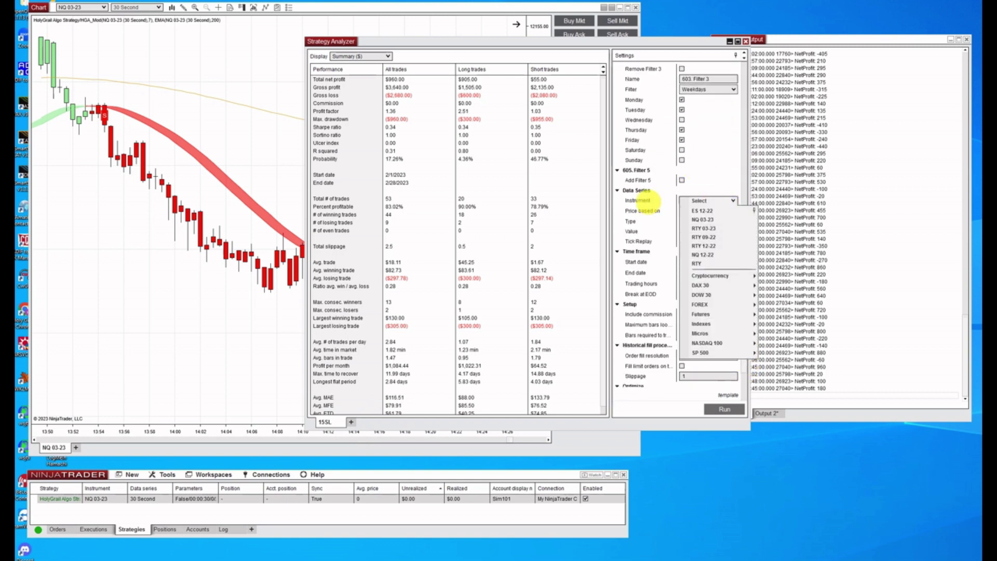
click(578, 207)
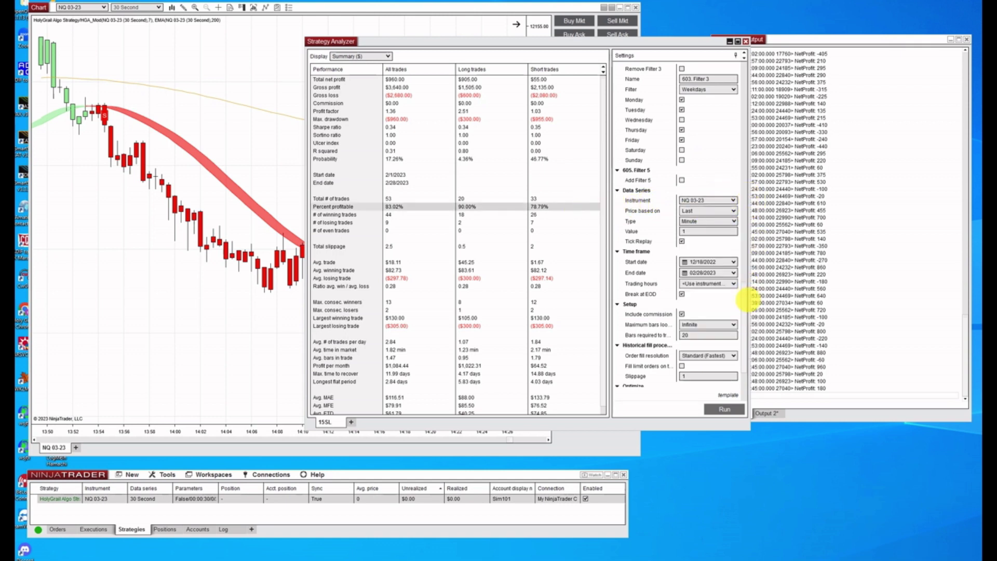
drag(744, 292, 754, 129)
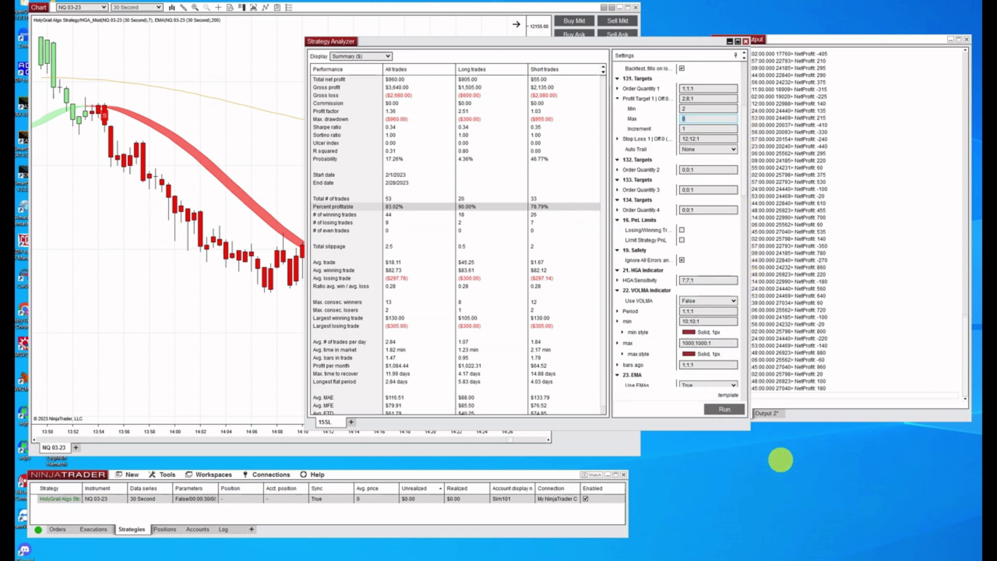